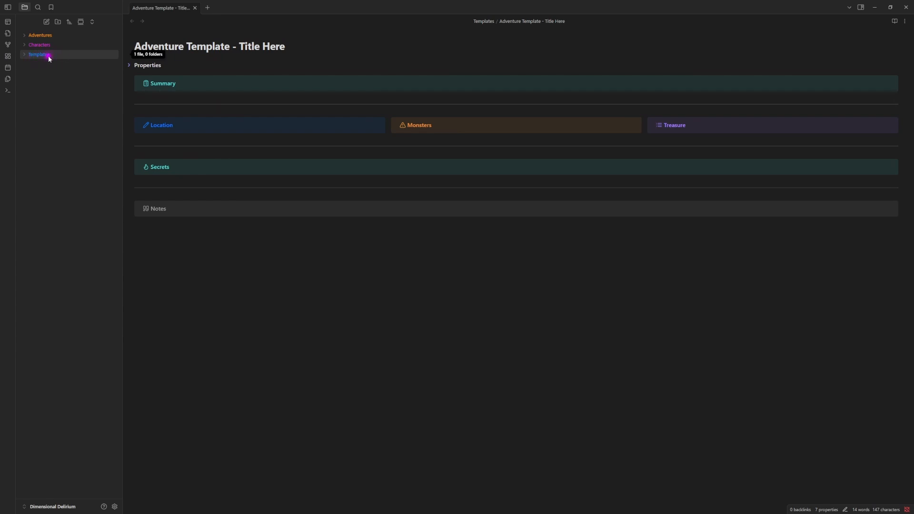
Review the Templates folder's contents, the template folder location setting and the General settings.
click(25, 56)
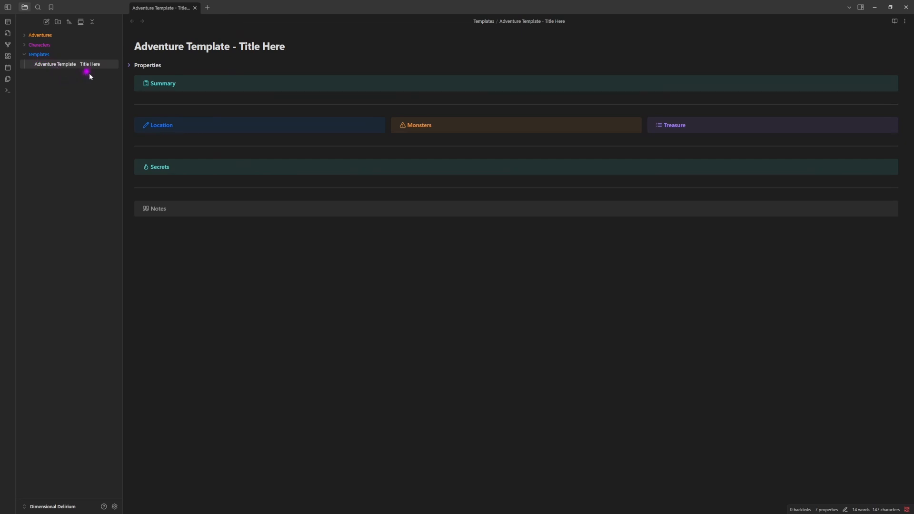
click(26, 57)
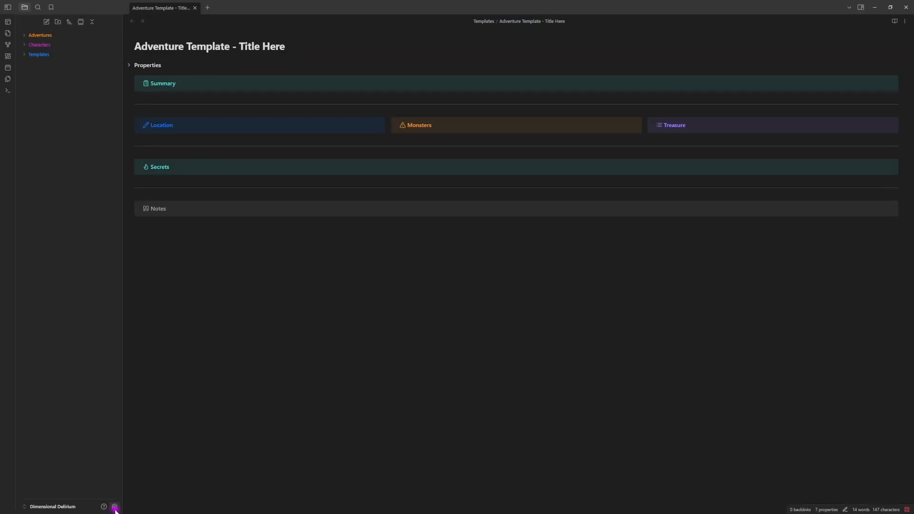
click(115, 507)
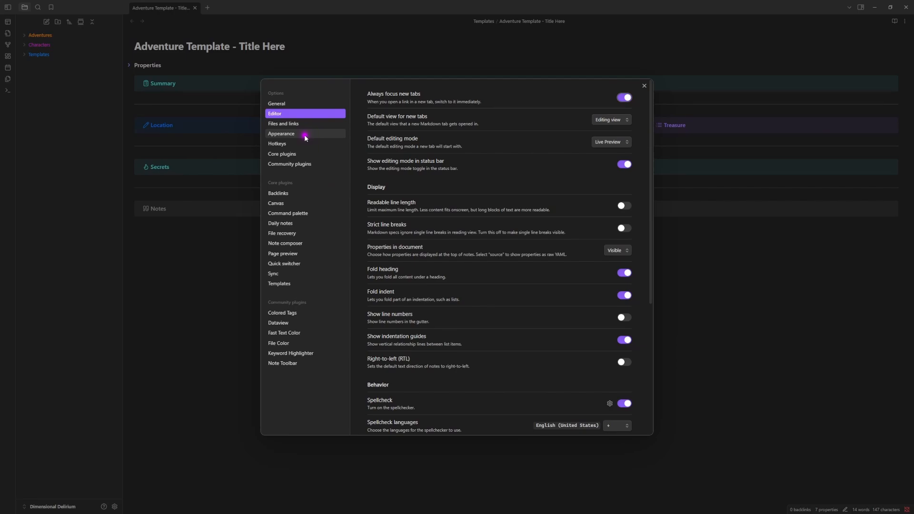
click(281, 284)
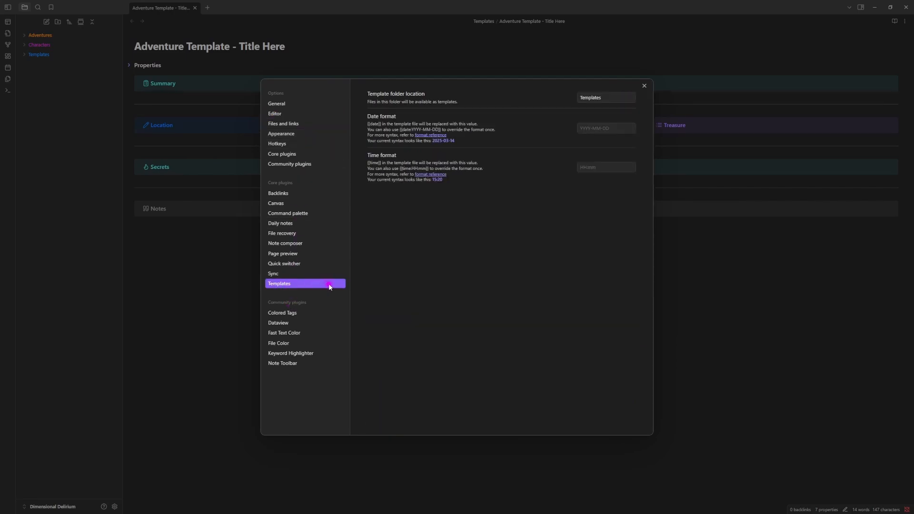
click(613, 99)
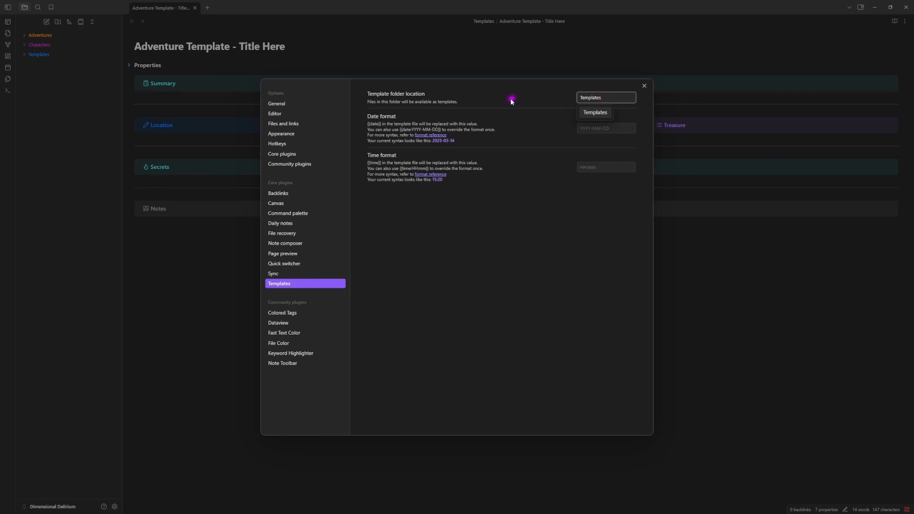
click(482, 100)
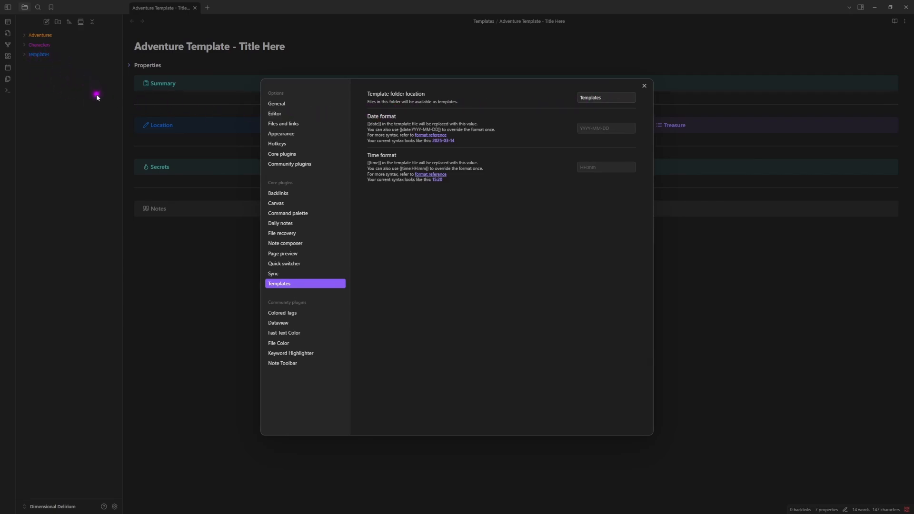
click(644, 85)
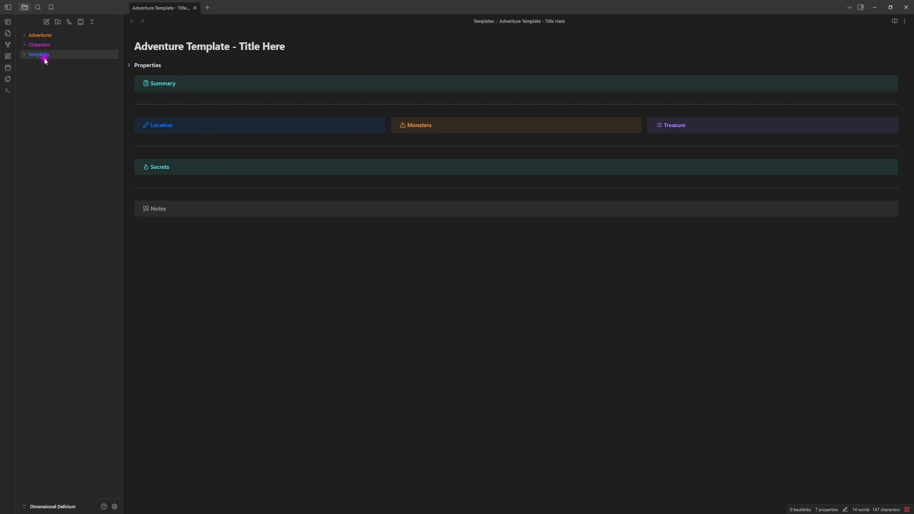
click(115, 507)
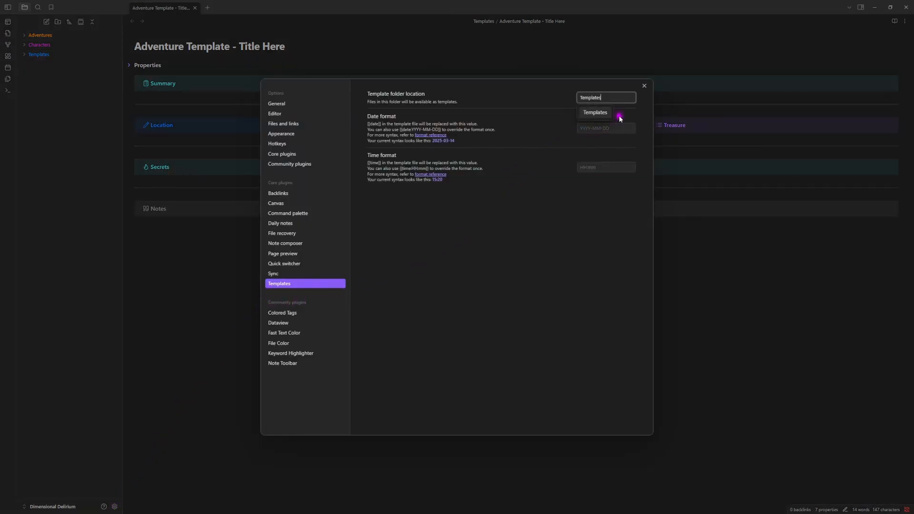
click(561, 218)
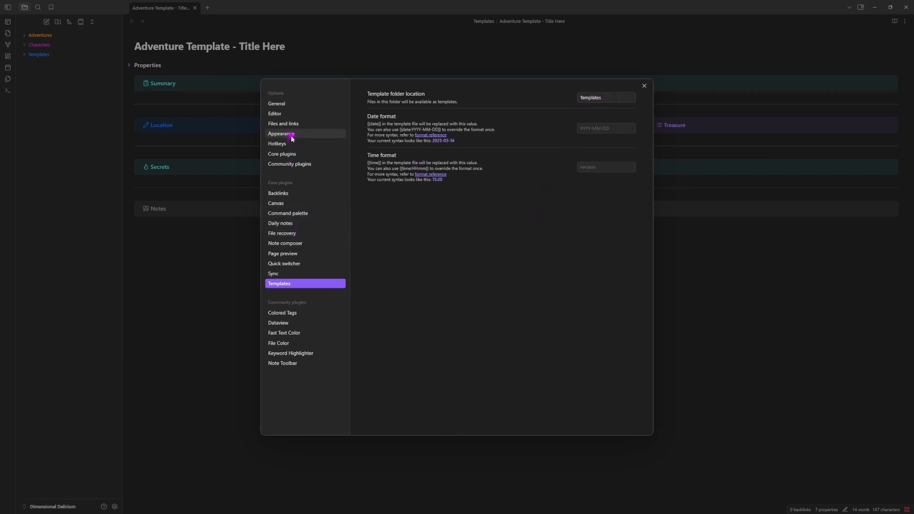
click(287, 104)
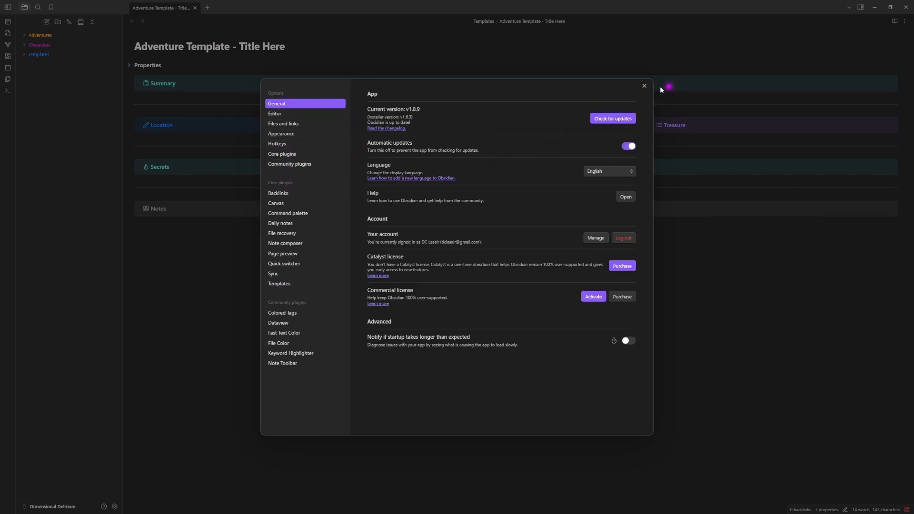
click(645, 87)
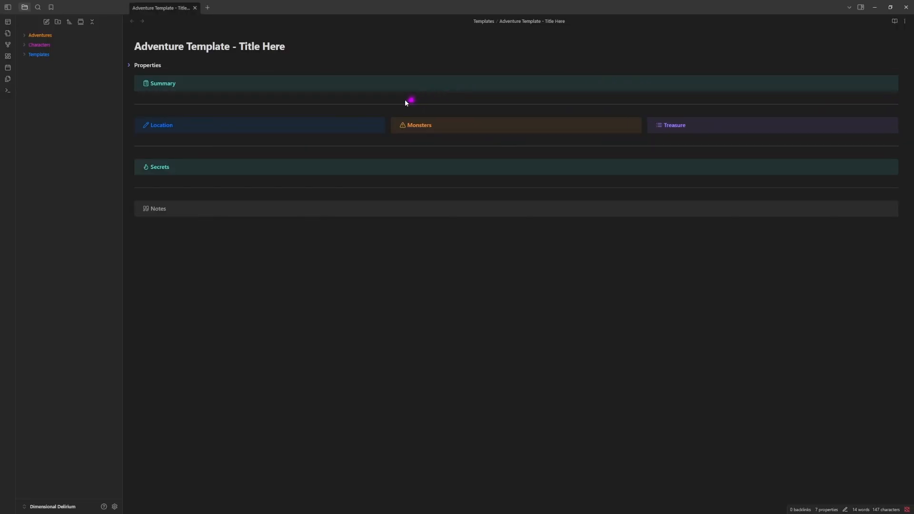
Create a new note and insert the "Adventure Template - Title Here" template into it.
click(46, 22)
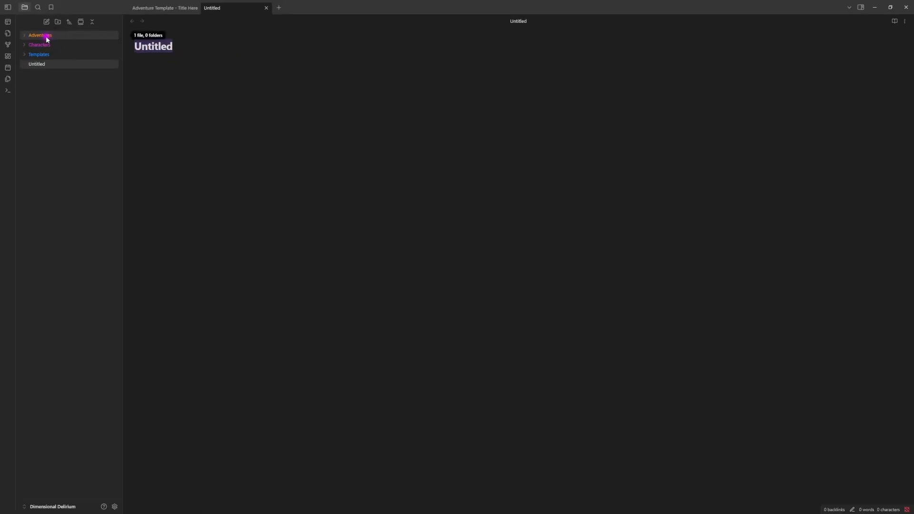
click(8, 80)
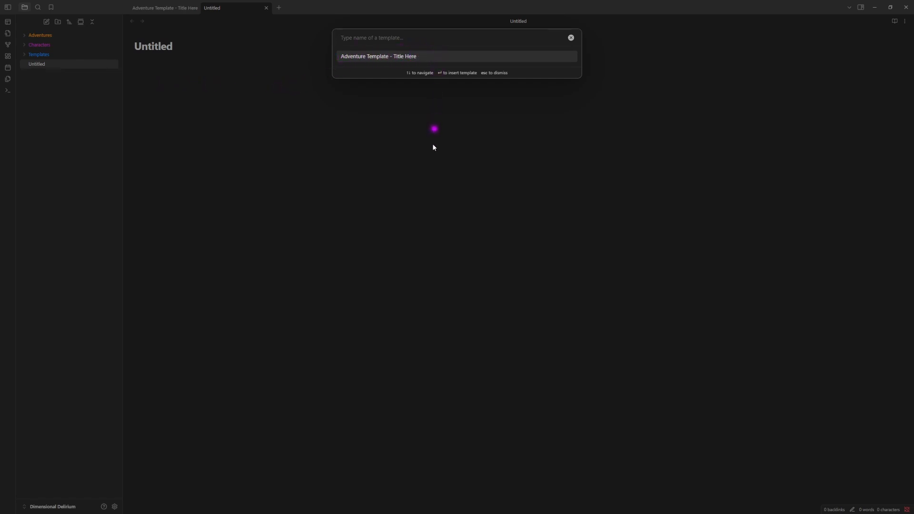
click(389, 57)
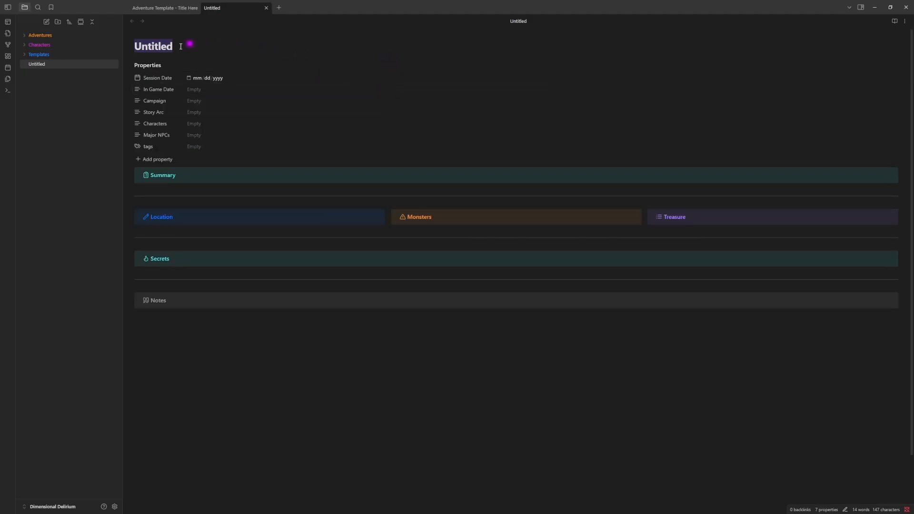
Examine the new note's properties by unfolding and folding them, and view the file actions available for the note.
click(129, 66)
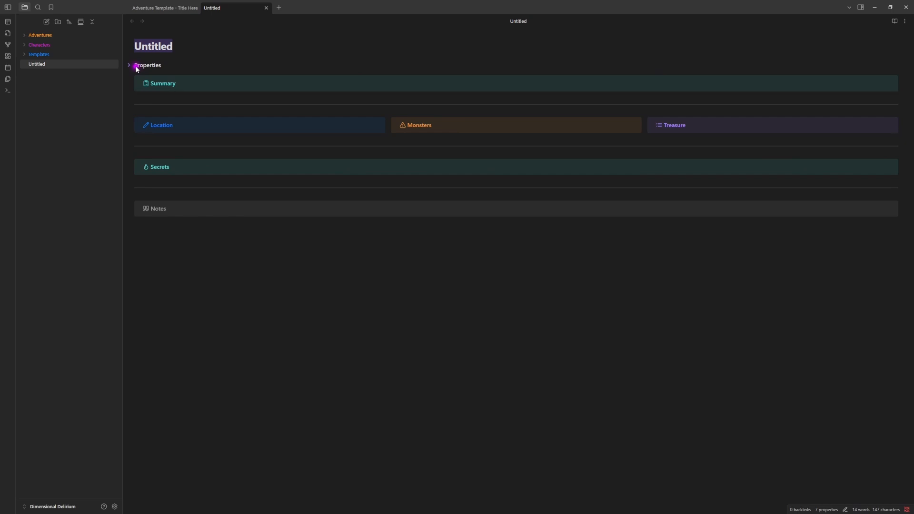
click(131, 65)
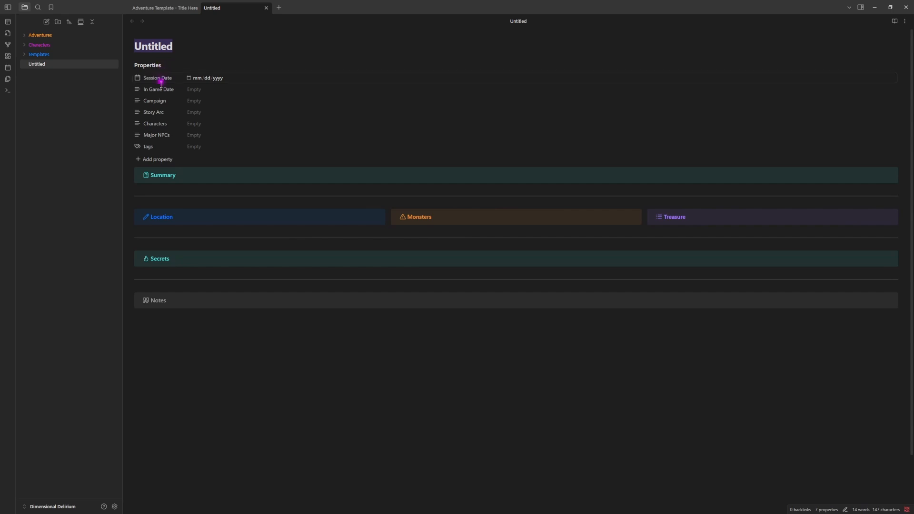
click(129, 67)
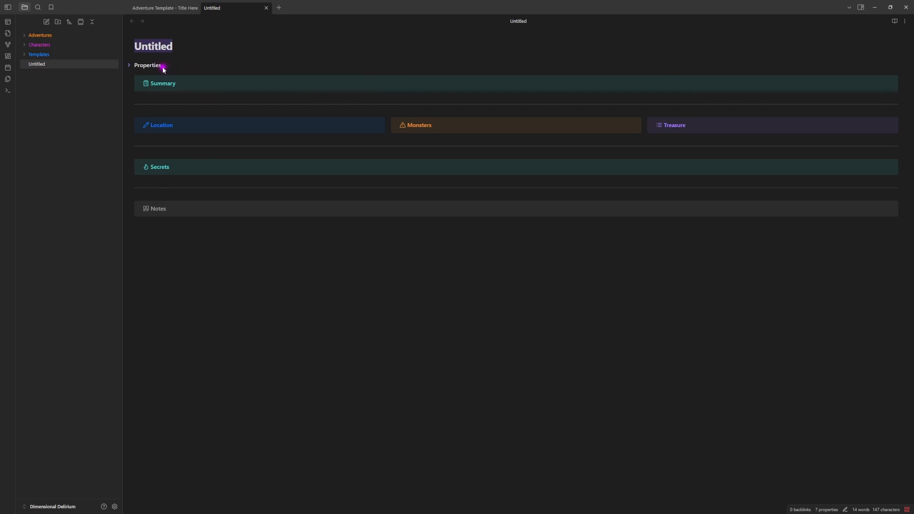
click(129, 67)
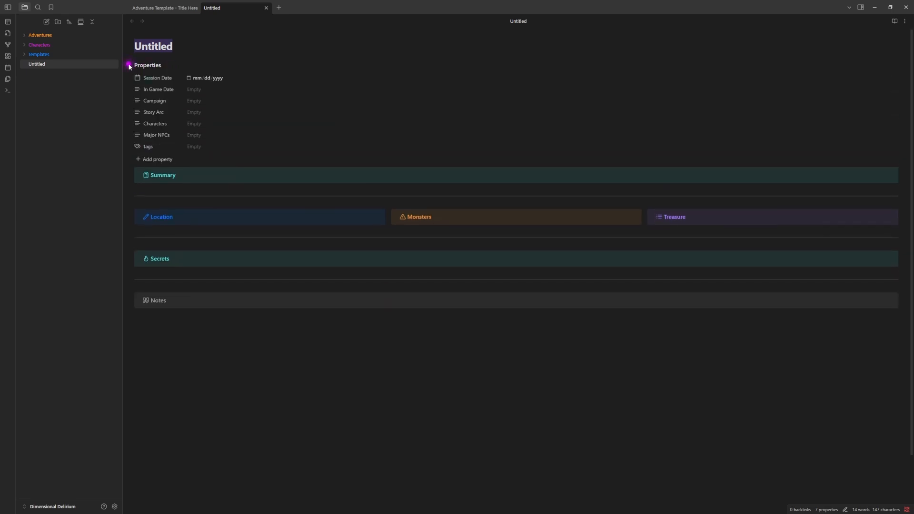
click(129, 66)
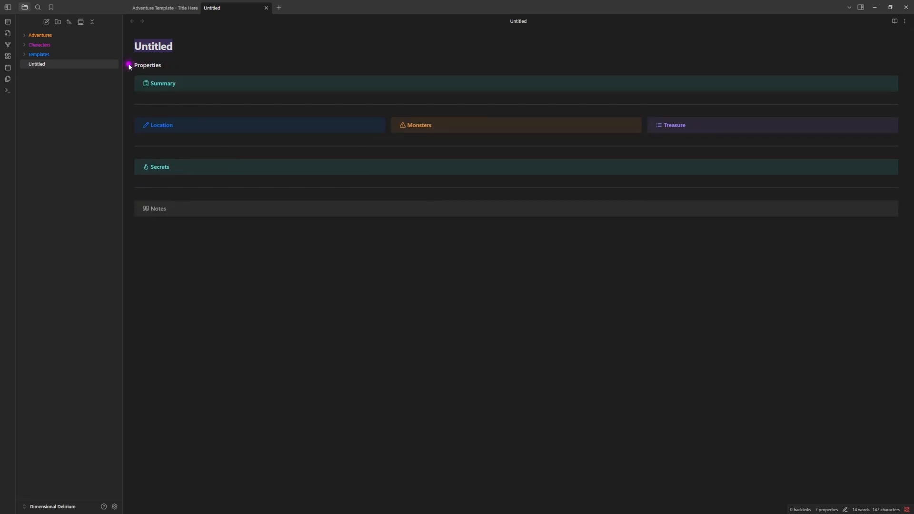
right_click(41, 69)
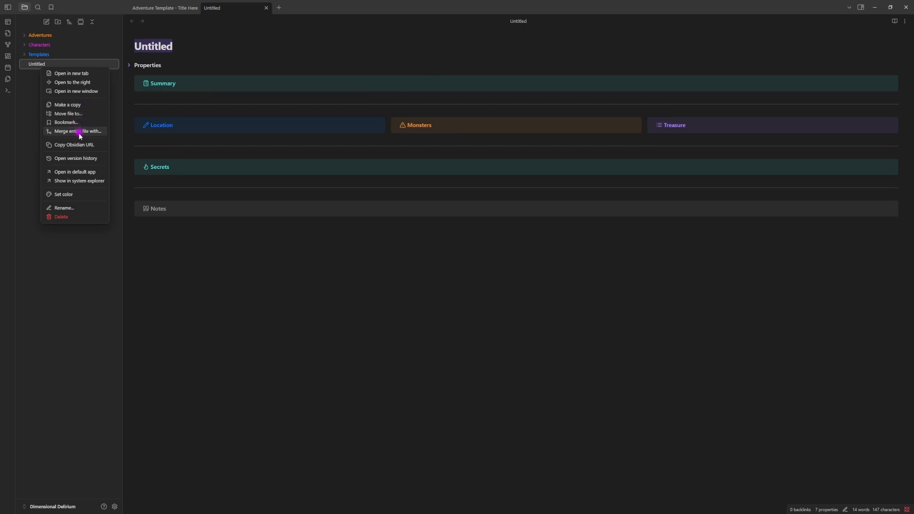
click(129, 65)
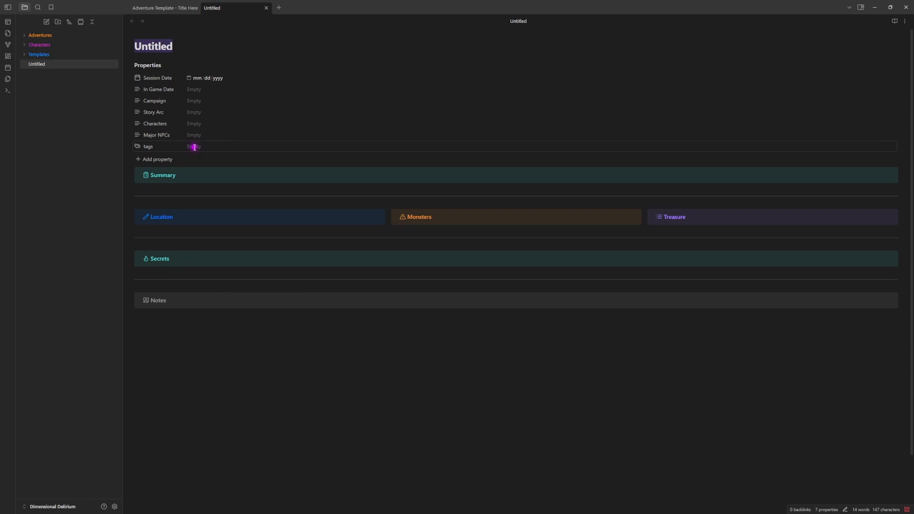
click(130, 65)
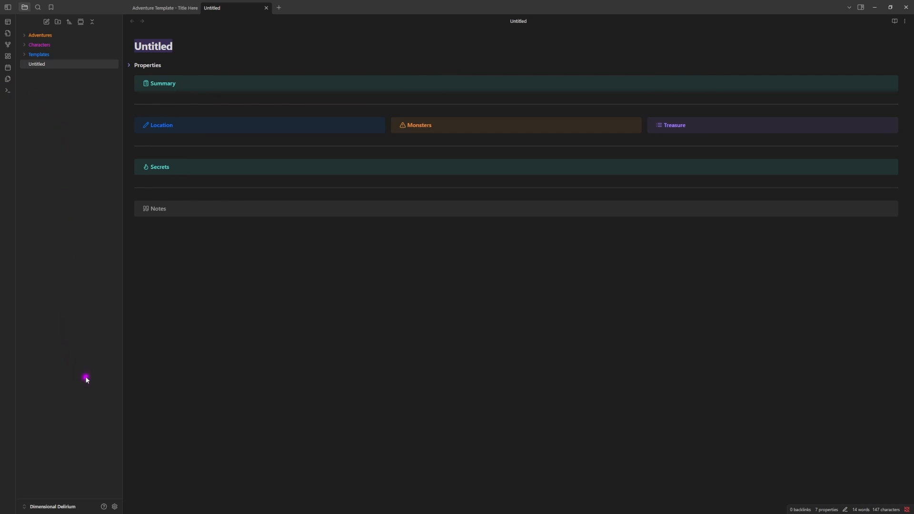
Create another new note and use a slash command to add a file property named Zoomies.
click(47, 23)
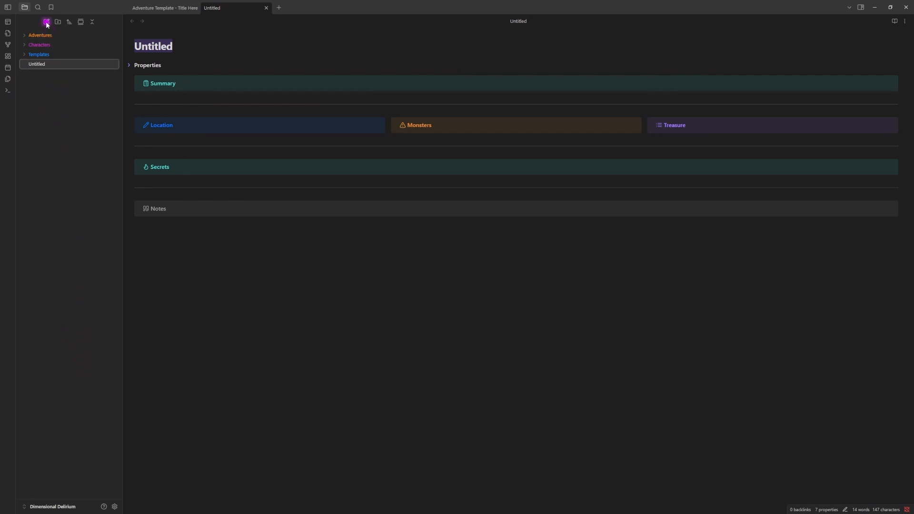
click(181, 74)
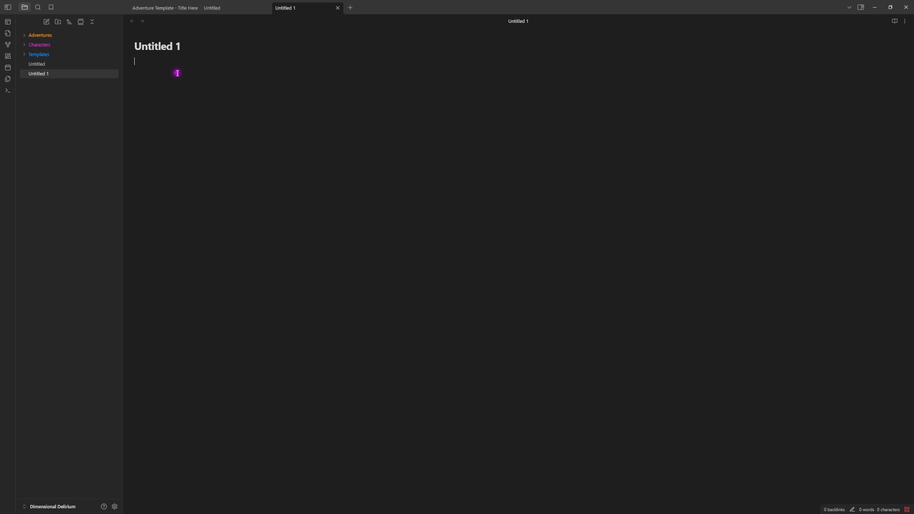
text(/)
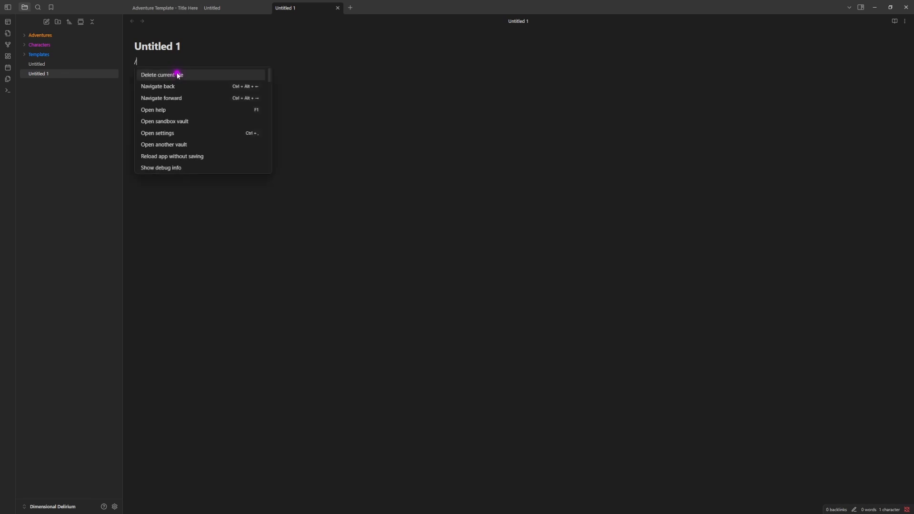
text(prop)
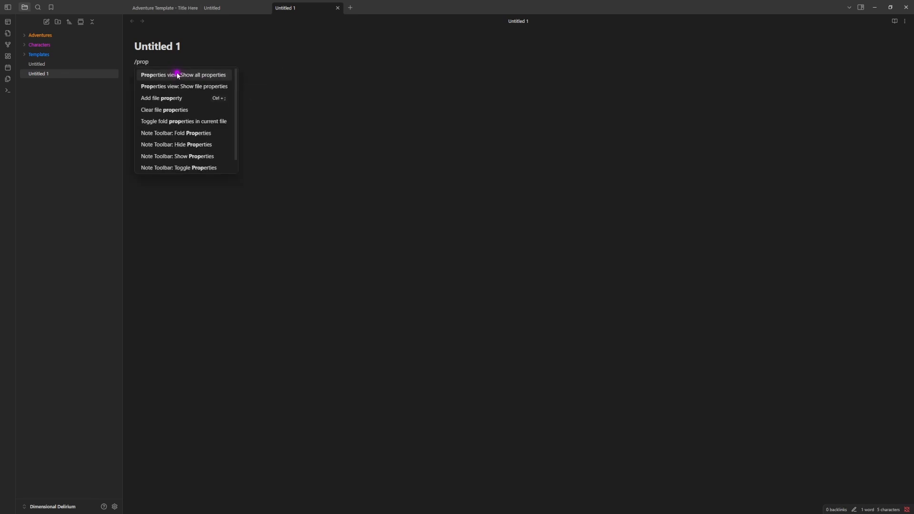
text(ert)
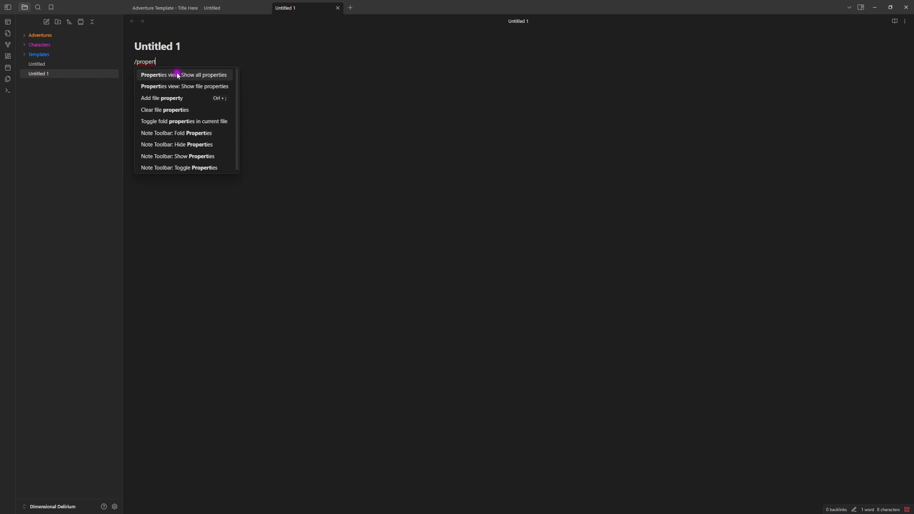
click(176, 99)
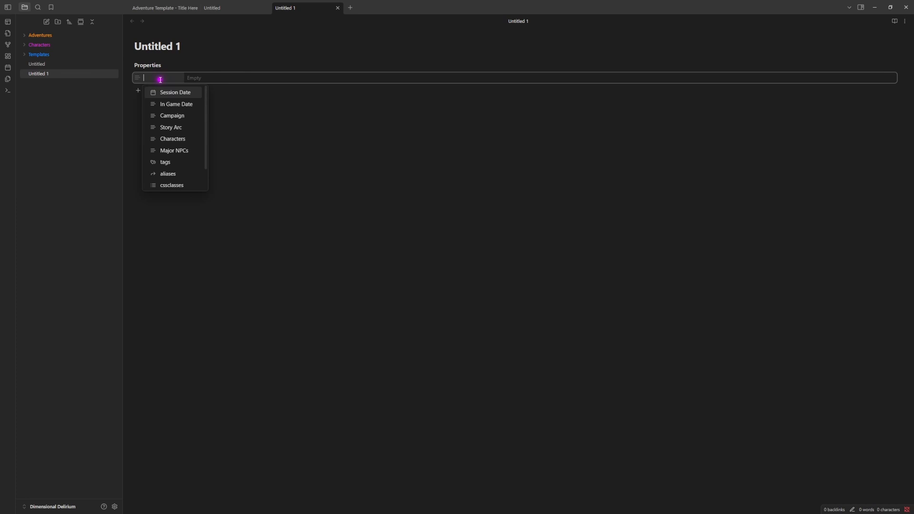
text(Zo)
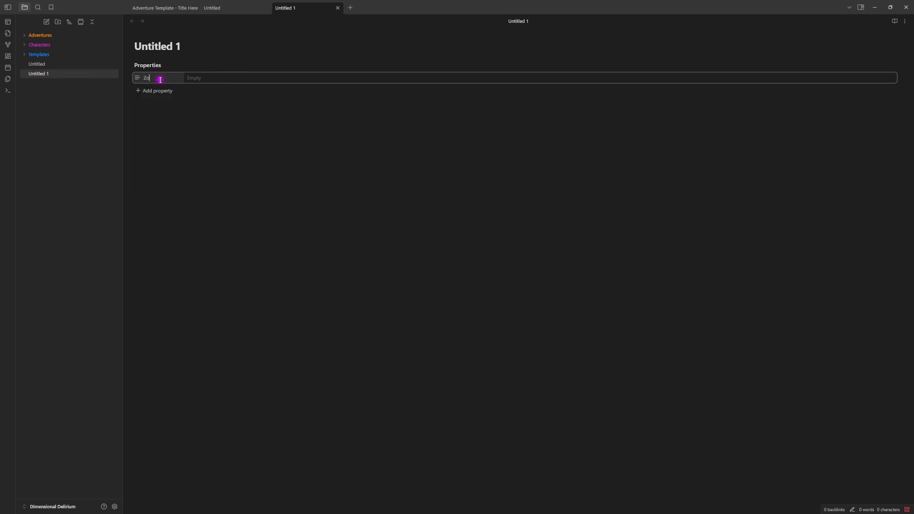
text(omies)
click(208, 82)
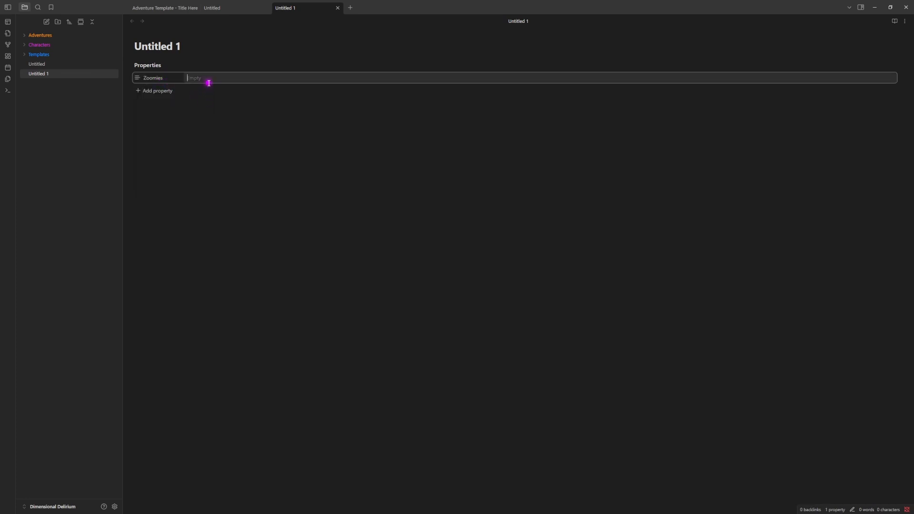
View the property types available for Zoomies, fold and unfold the properties, and inspect its name and value fields.
click(138, 79)
mouse_move(171, 86)
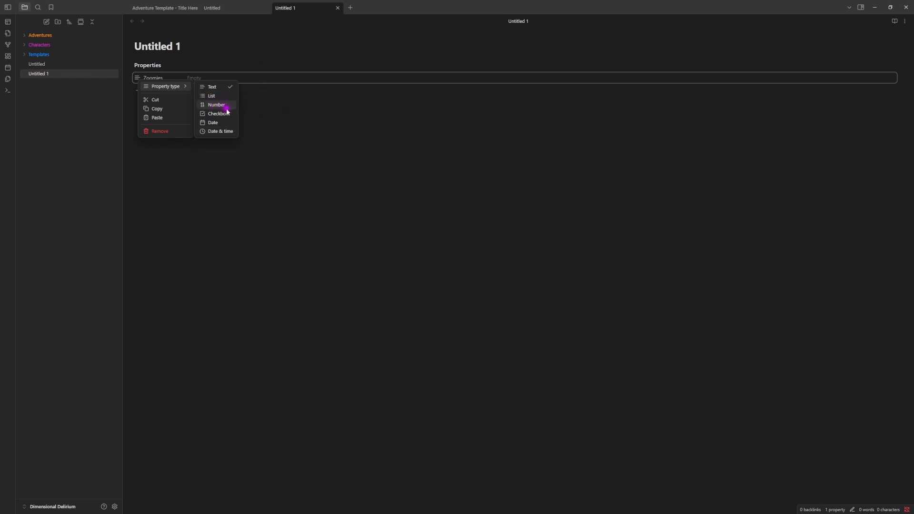
click(271, 119)
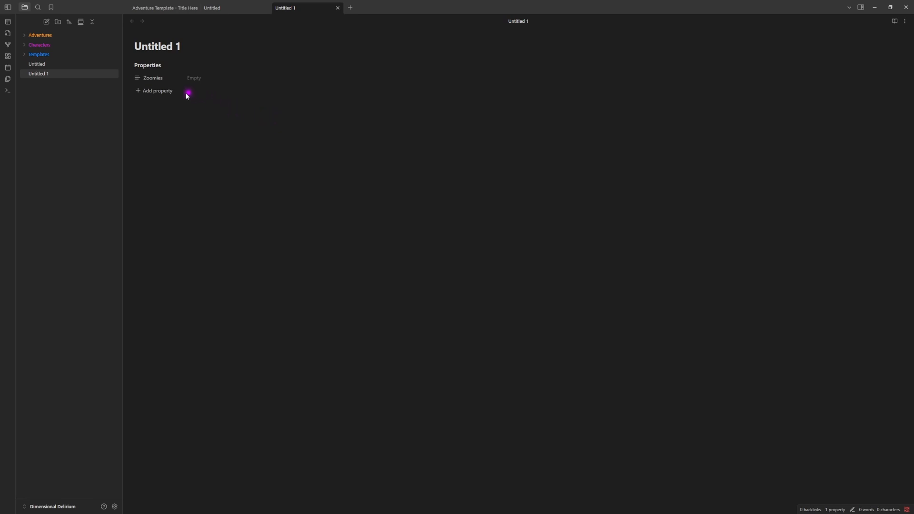
click(130, 66)
click(129, 67)
click(164, 78)
click(191, 78)
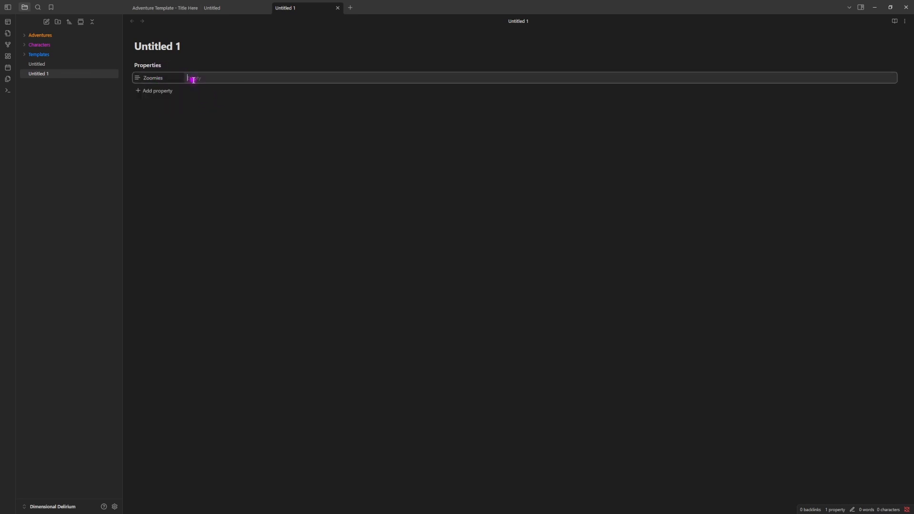
Add the existing In Game Date property to the note below Zoomies.
click(139, 91)
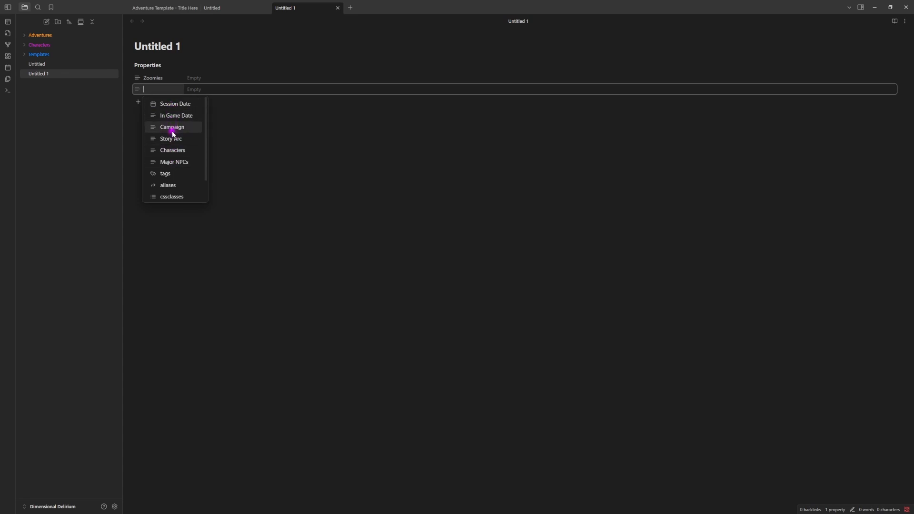
click(175, 116)
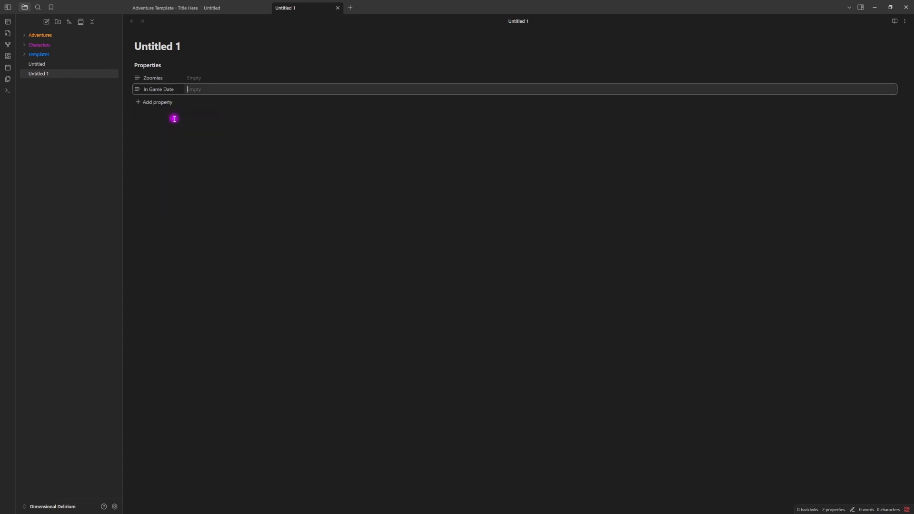
View the property types available for In Game Date, and fold the note's properties.
click(139, 92)
mouse_move(163, 98)
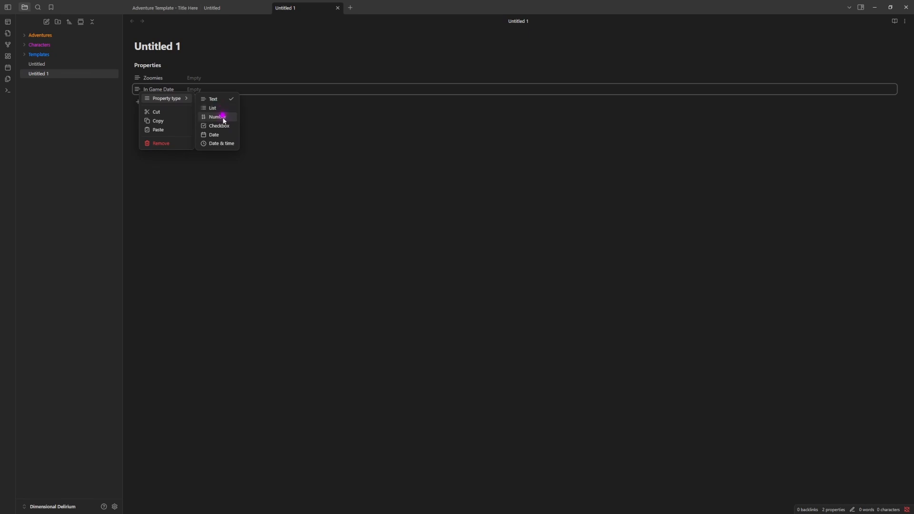
click(273, 125)
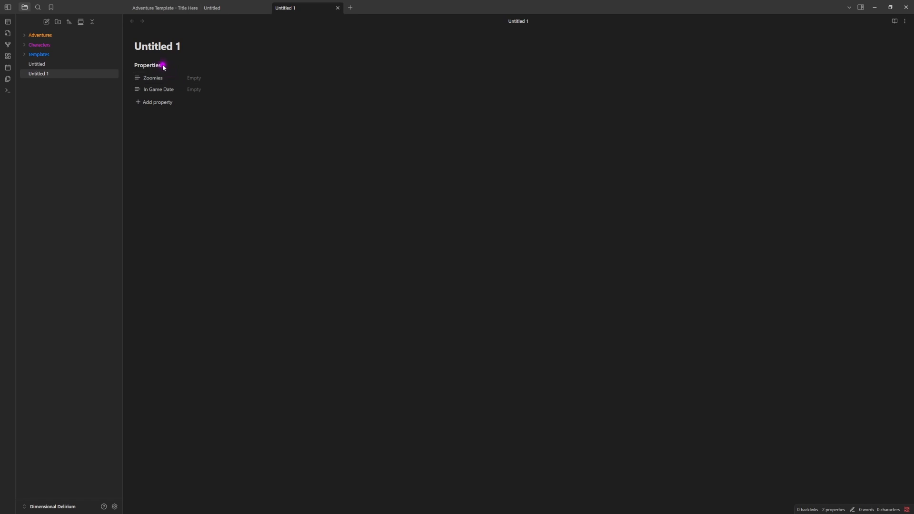
click(129, 66)
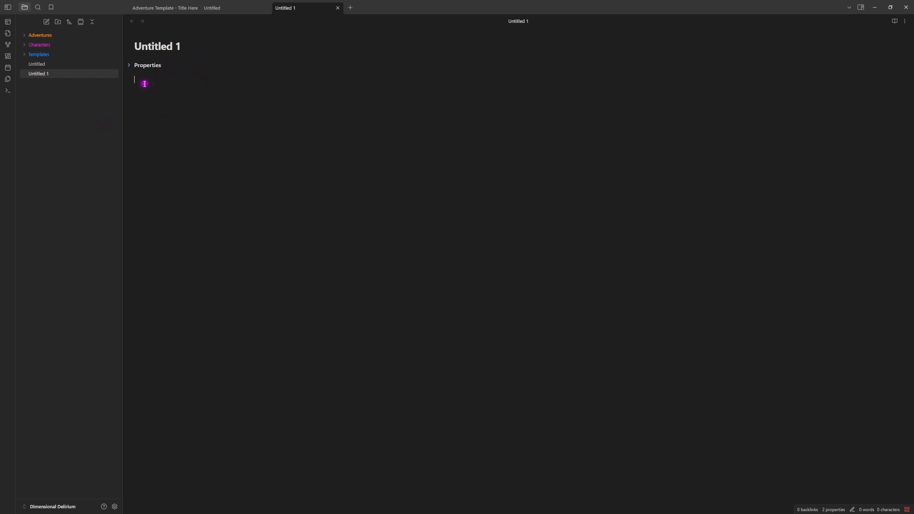
Open the Adventure Template - Title Here note from the Templates folder and view its rendered callout layout.
click(42, 55)
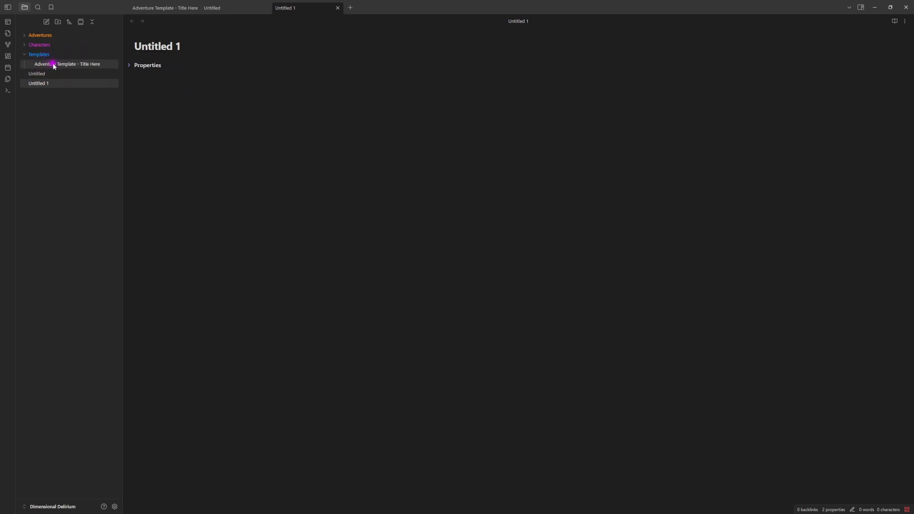
click(53, 64)
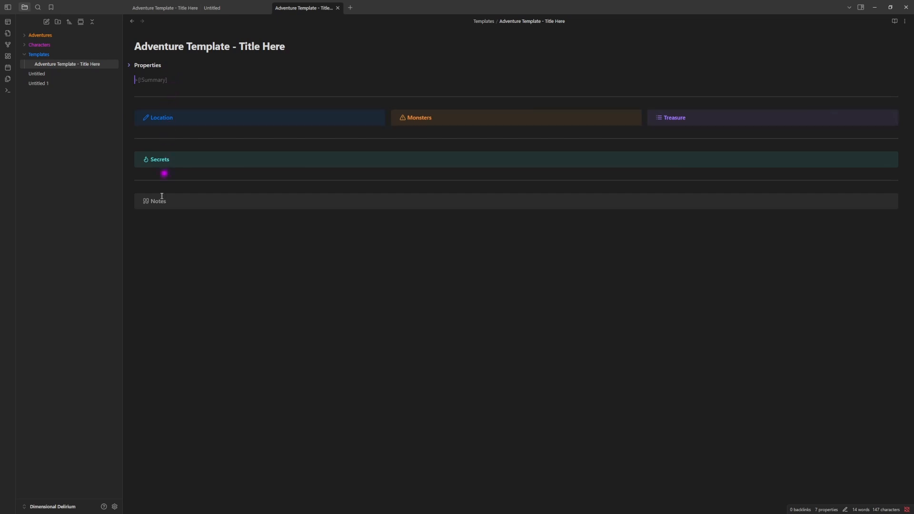
click(167, 245)
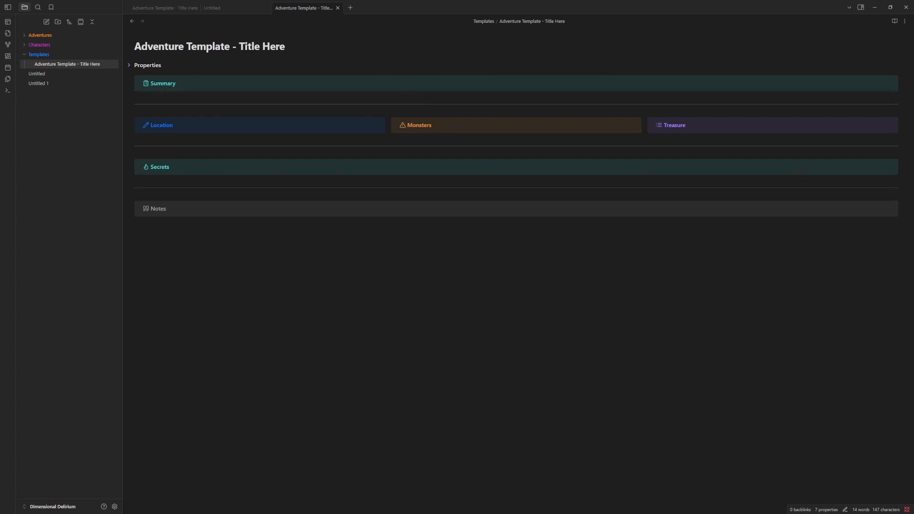
click(37, 83)
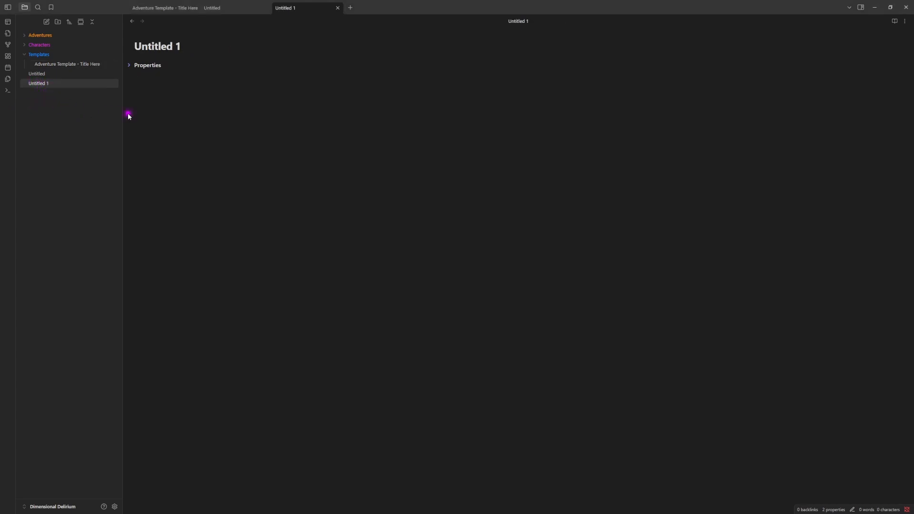
click(222, 108)
text(/)
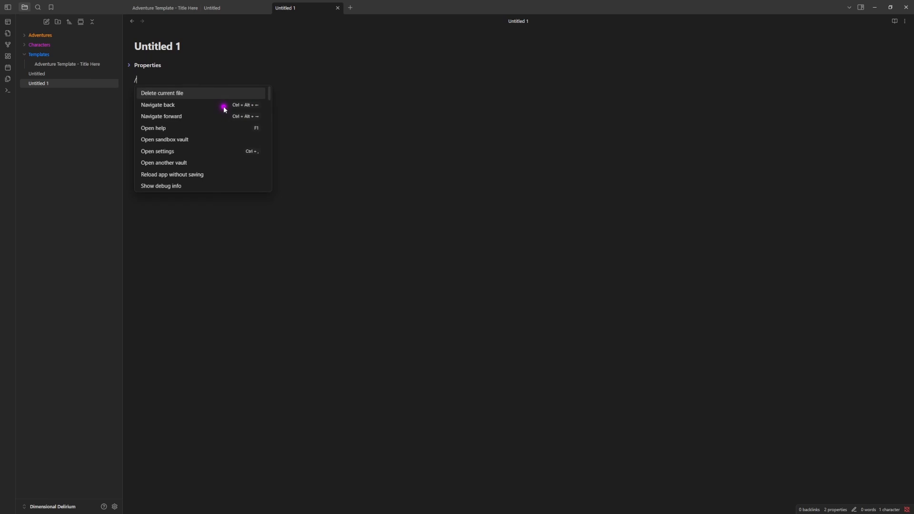
key(Escape)
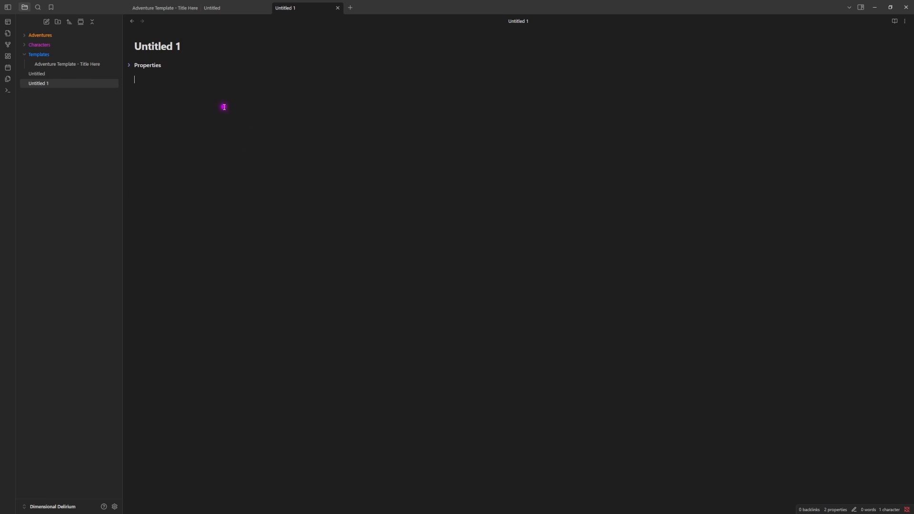
key(BackSpace)
text(|)
Examine the source text of the Summary callout in the adventure template, and return to the Untitled 1 note.
click(98, 64)
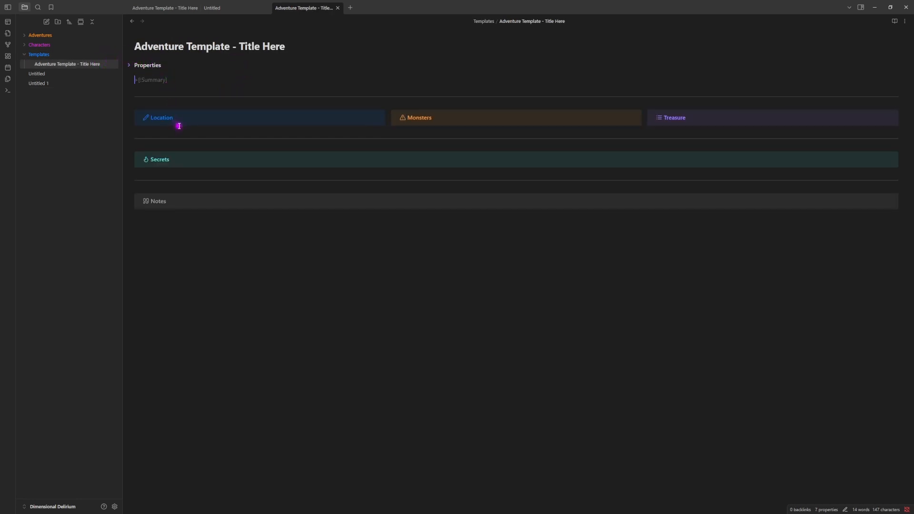
drag(175, 127, 190, 82)
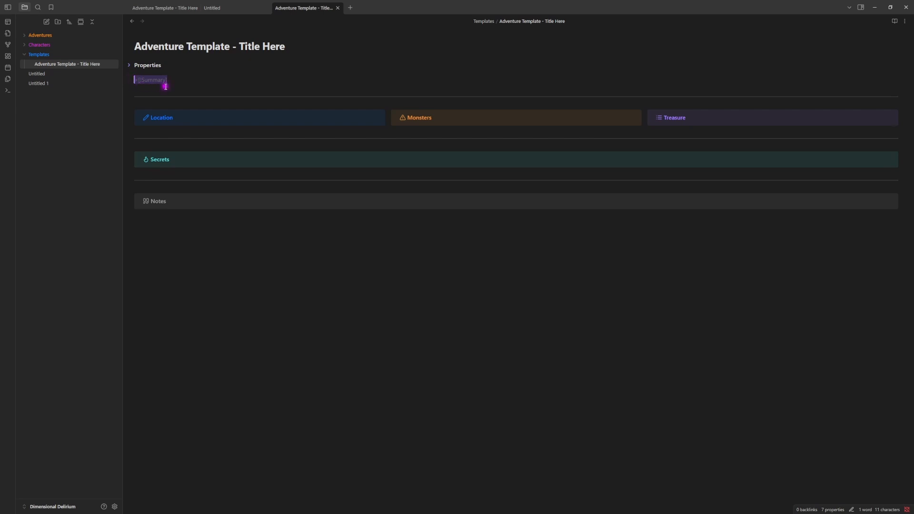
click(48, 83)
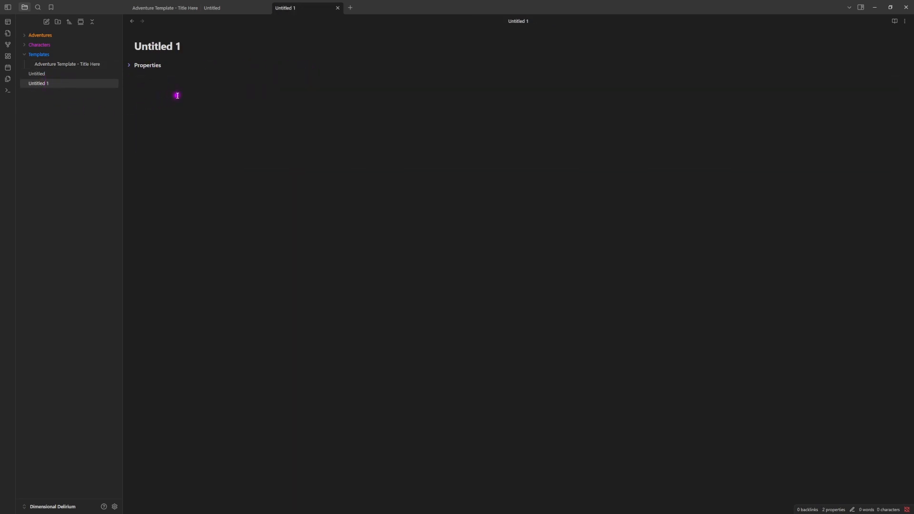
Add a Summary callout to the Untitled 1 note with the text "This is my summary".
text(>[!)
text(Summary)
key(Return)
text(This is my )
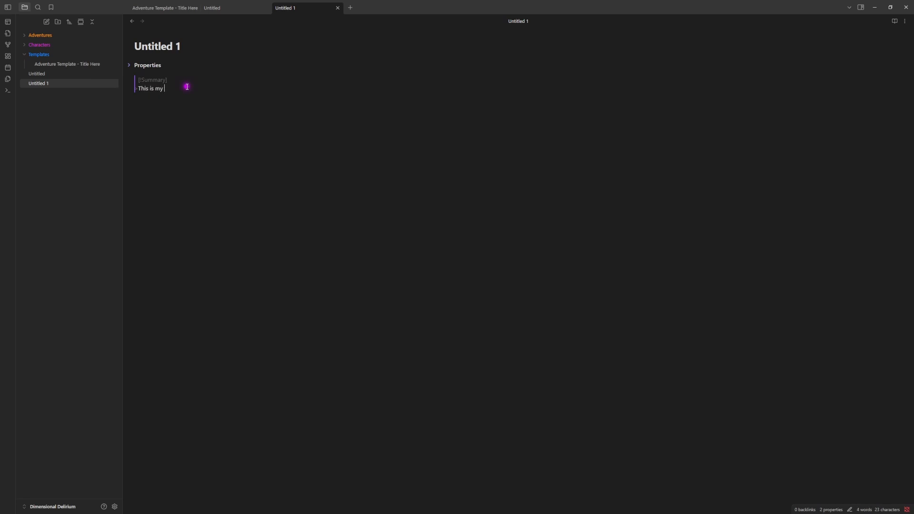
text(summar)
key(Return)
key(Return)
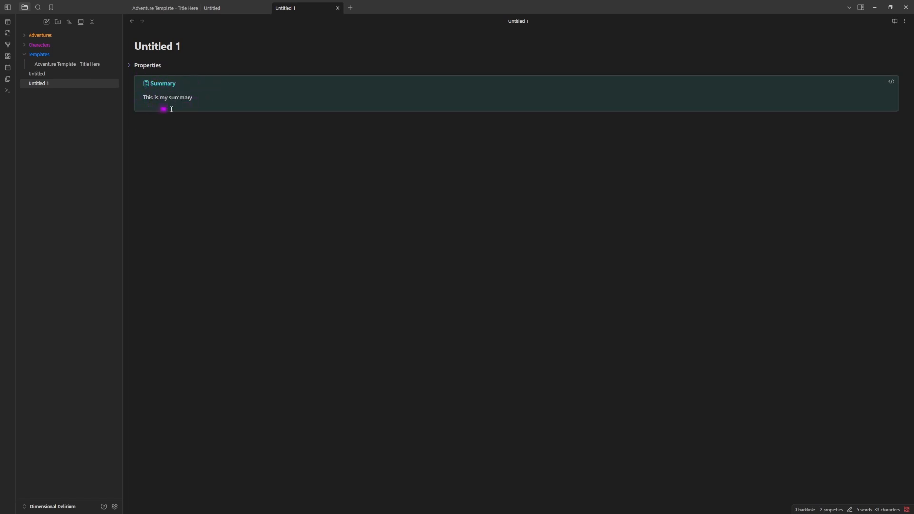
Review the Summary callout's source text and add a warning callout titled Help below it.
click(208, 99)
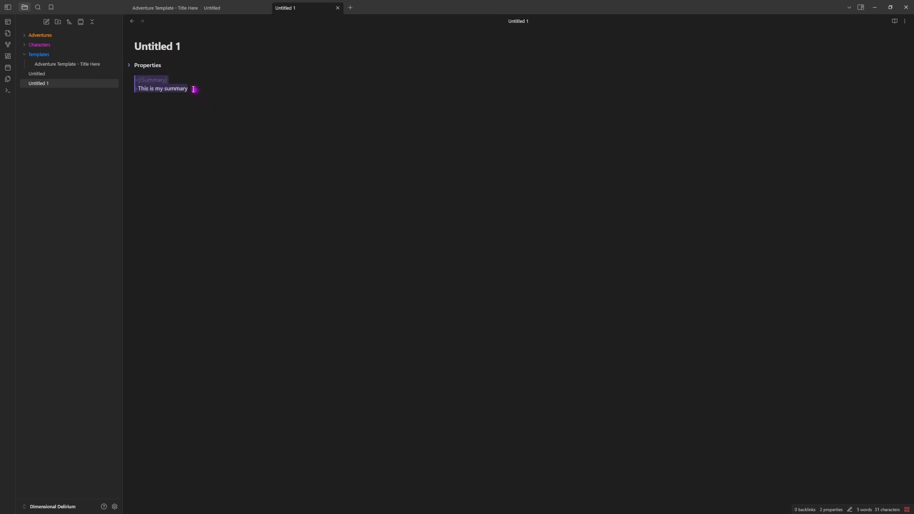
click(195, 88)
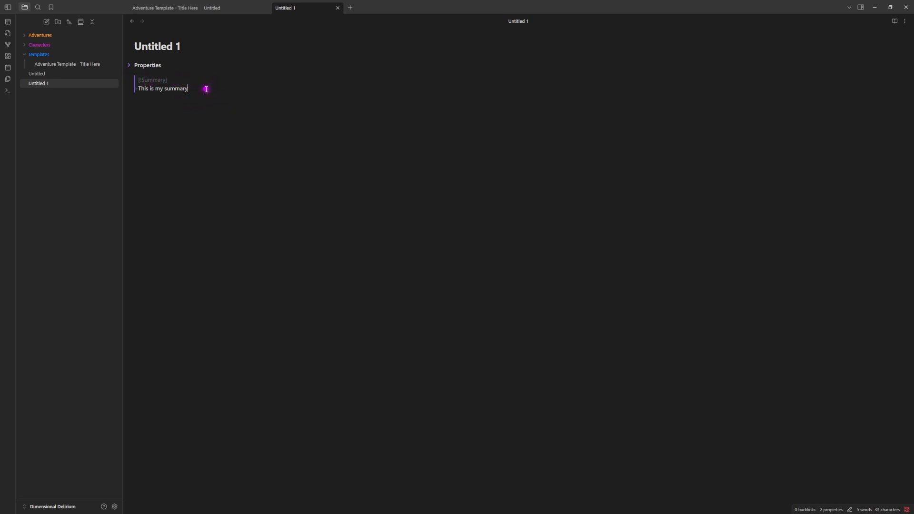
key(Return)
key(Return)
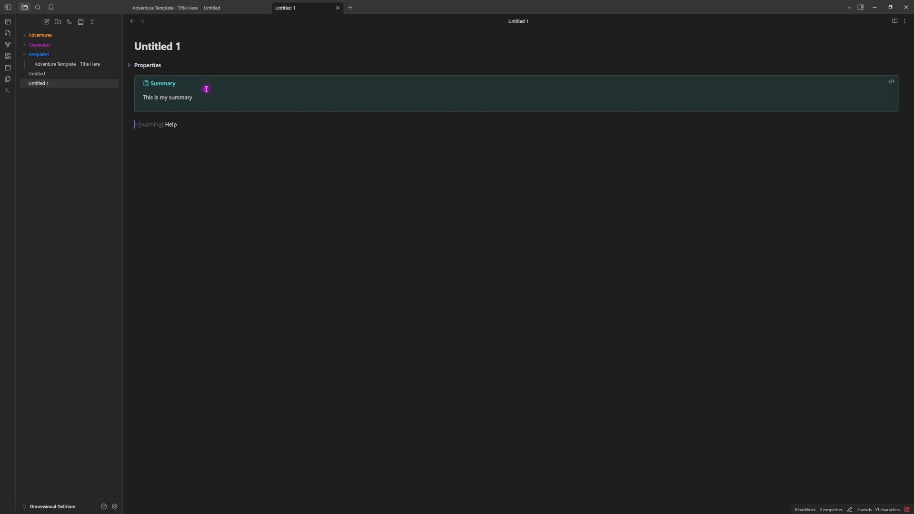
key(Return)
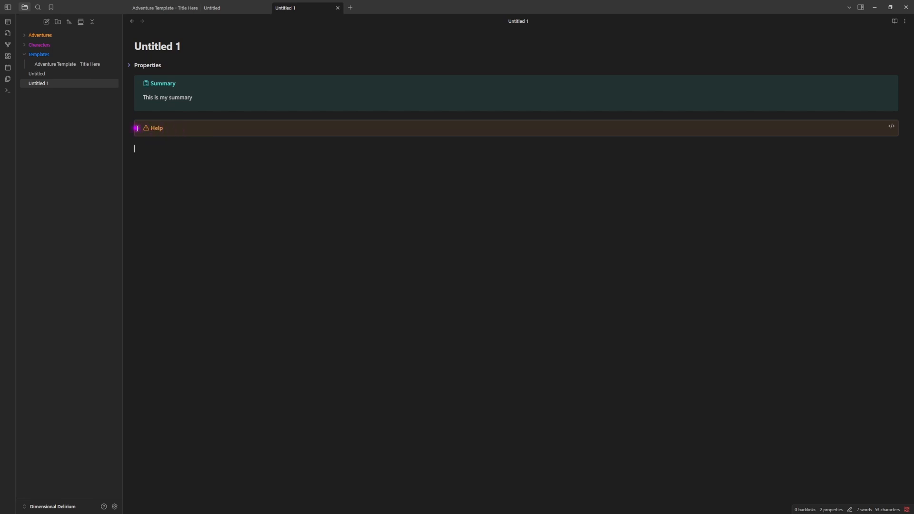
Inspect the source text of the Help callout and return it to its rendered form.
triple_click(184, 130)
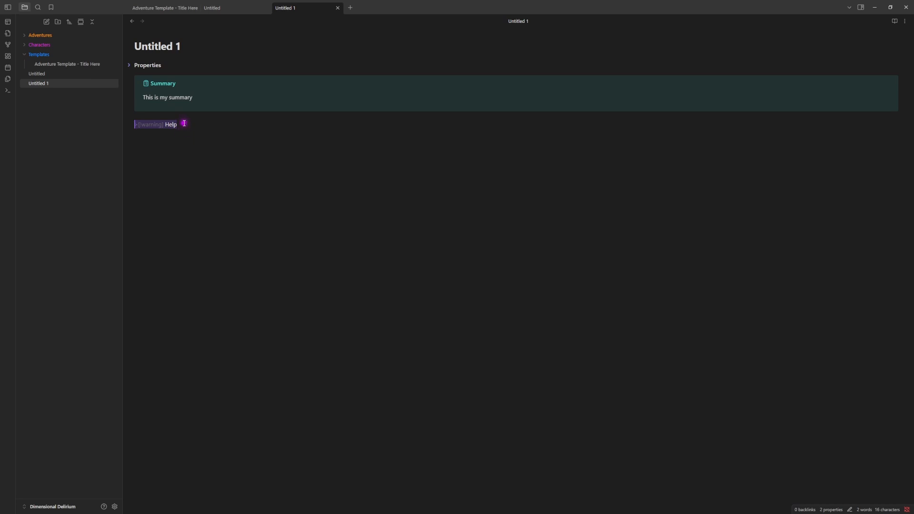
click(184, 123)
key(Return)
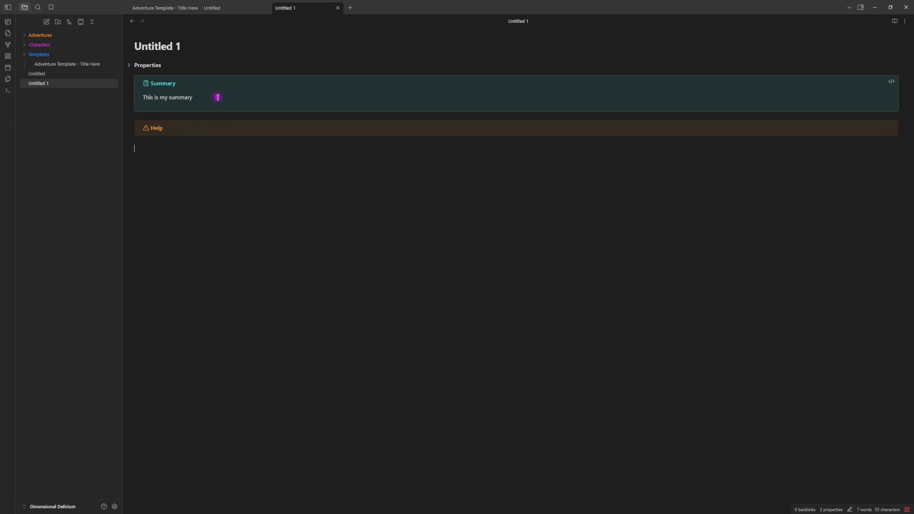
Reopen the adventure template, and switch to the obsidian-modular-css-layout repository on GitHub to view its latest 0.10.0 release.
click(71, 65)
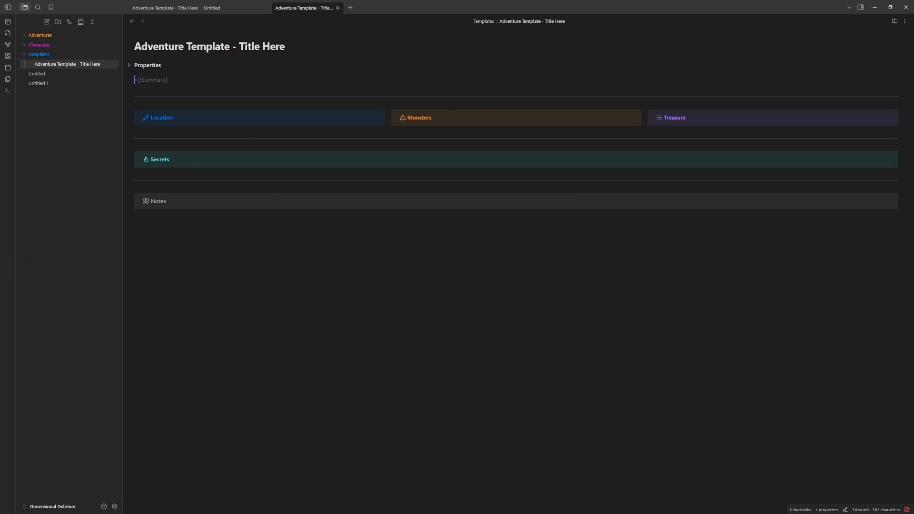
key(alt+Tab)
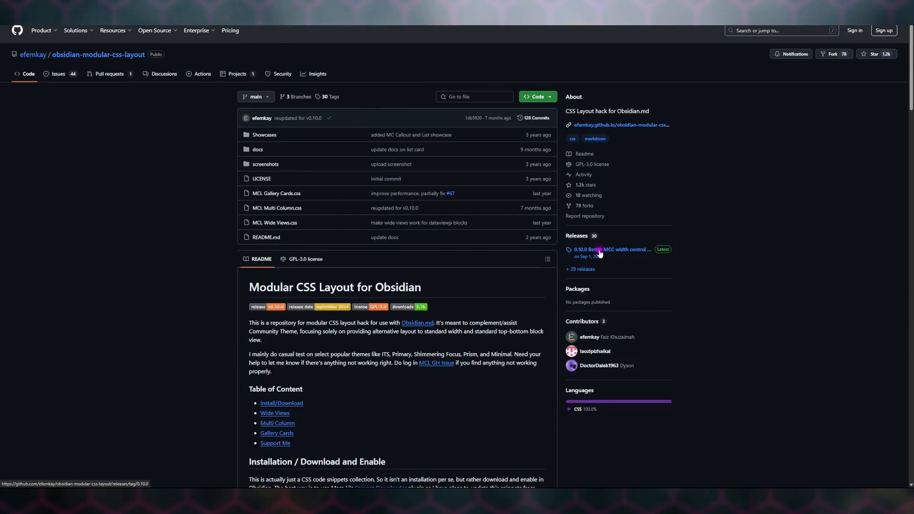
click(599, 251)
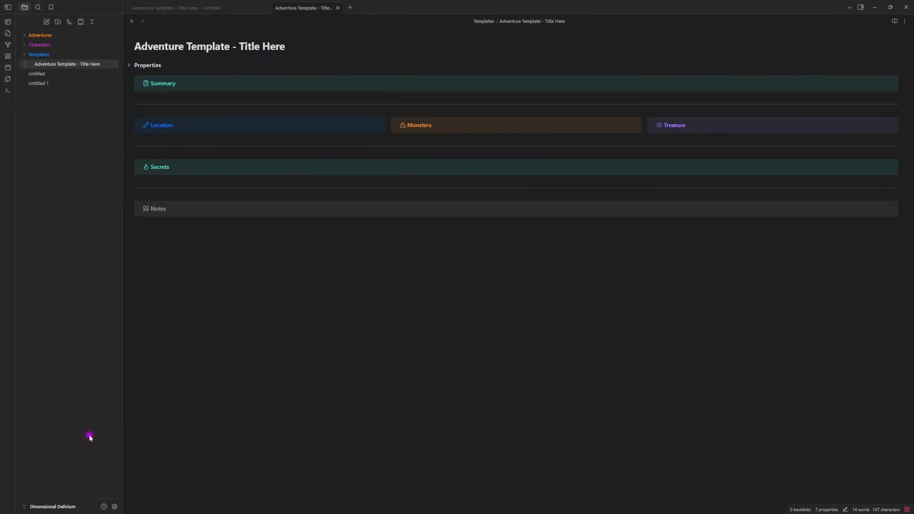
Return to Obsidian and review the MCL CSS snippets in the Appearance settings.
click(115, 506)
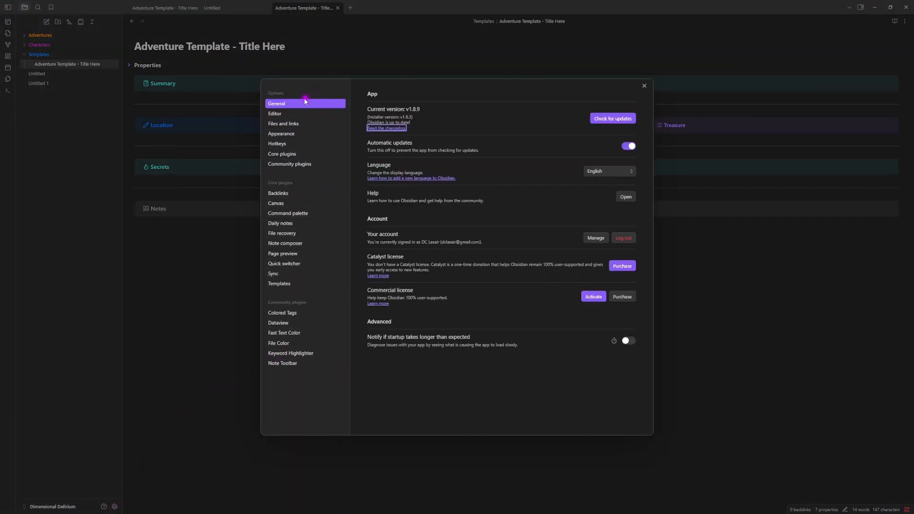
click(299, 136)
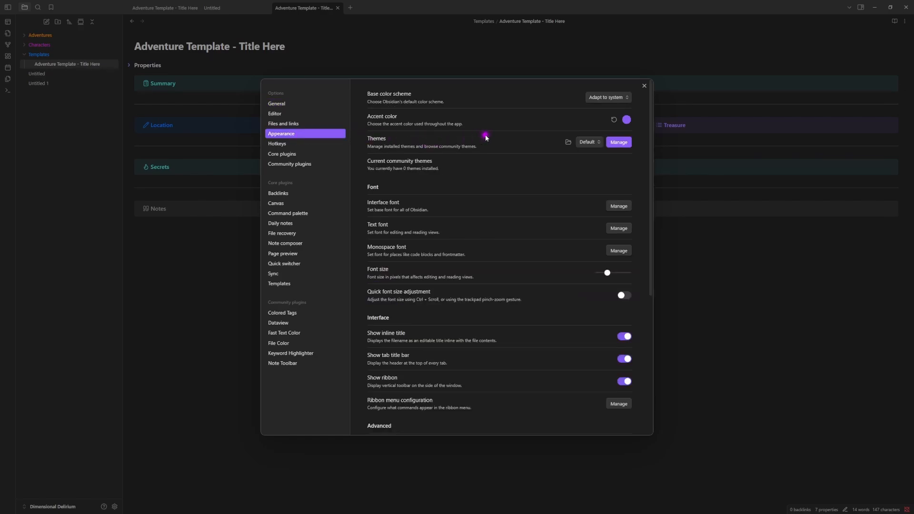
scroll(485, 138, down, 5)
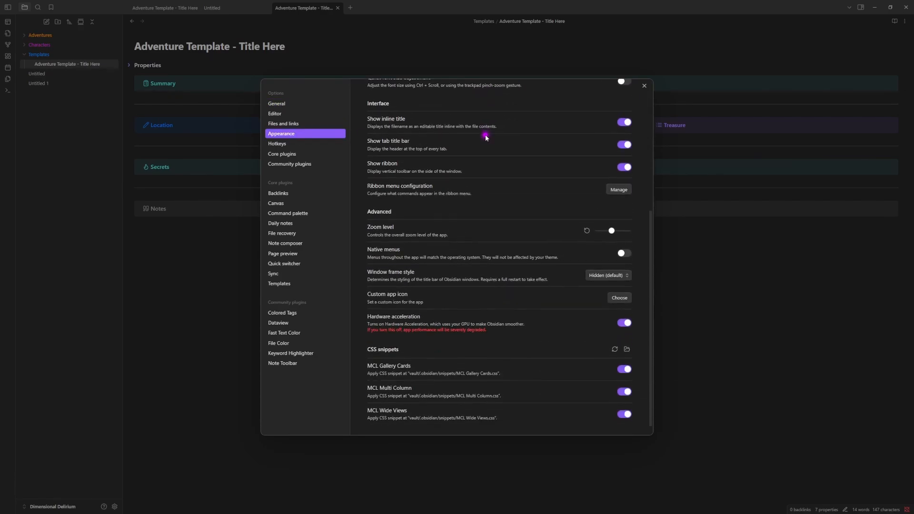
scroll(485, 137, up, 2)
scroll(485, 138, down, 2)
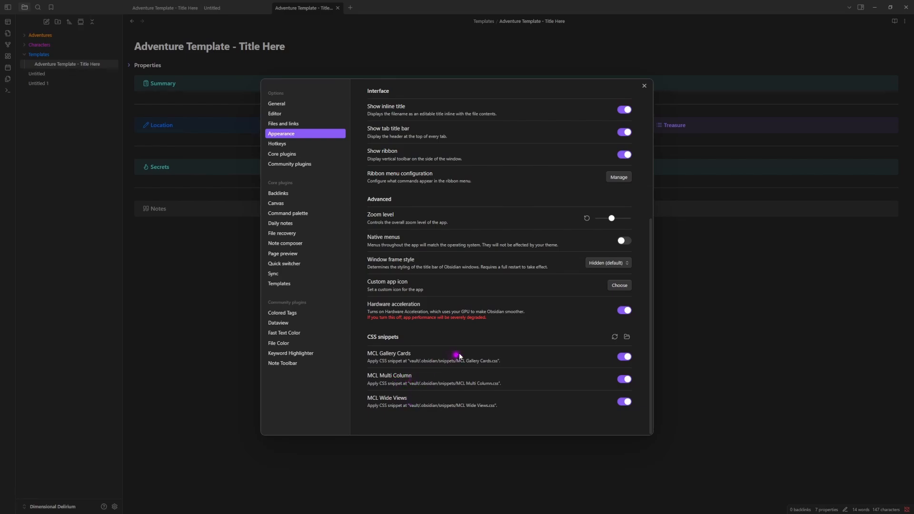
click(645, 86)
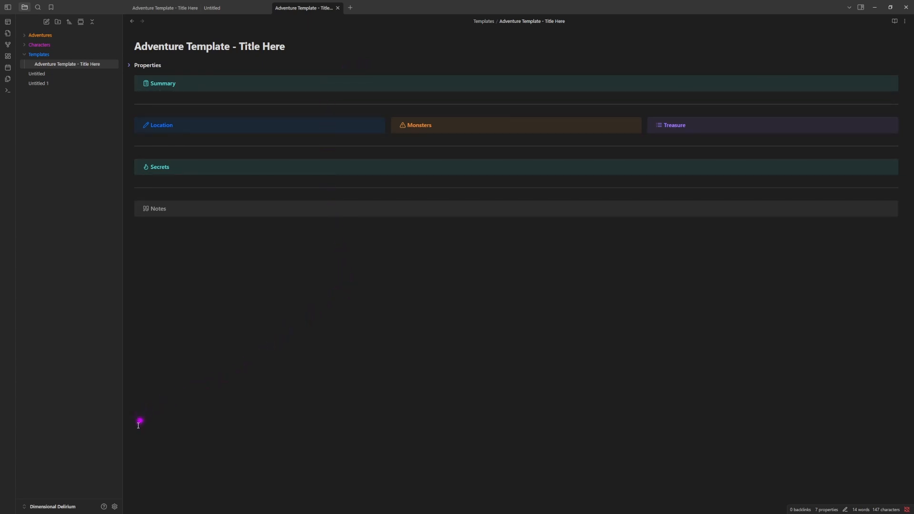
Reopen the settings and examine the Readable line length option in the Editor display settings.
click(114, 506)
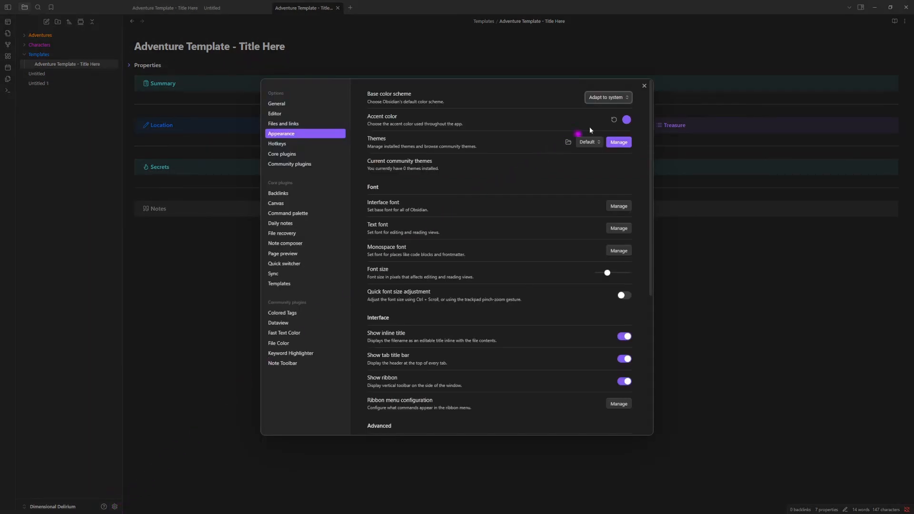
click(645, 85)
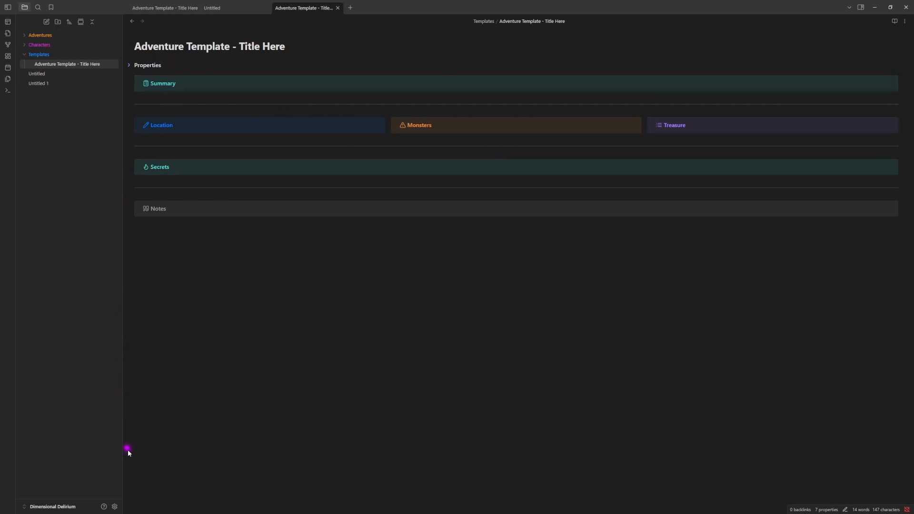
click(115, 507)
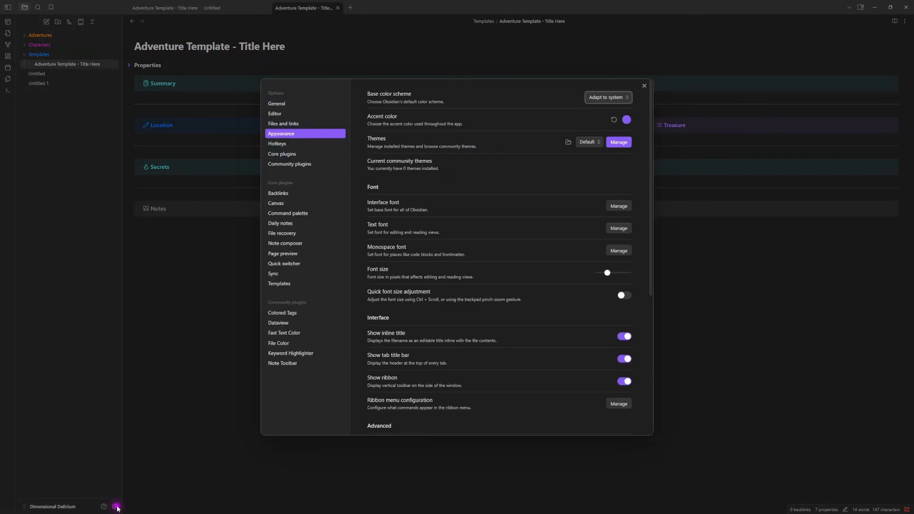
click(294, 114)
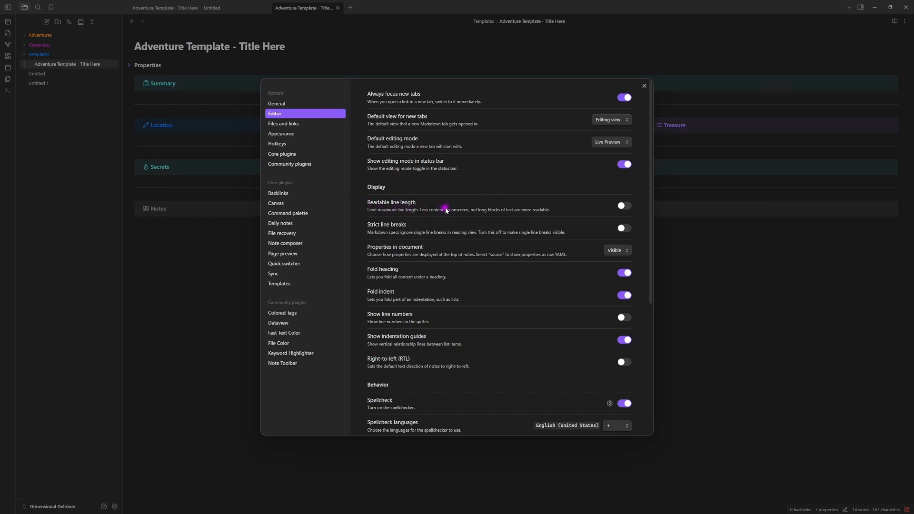
click(644, 86)
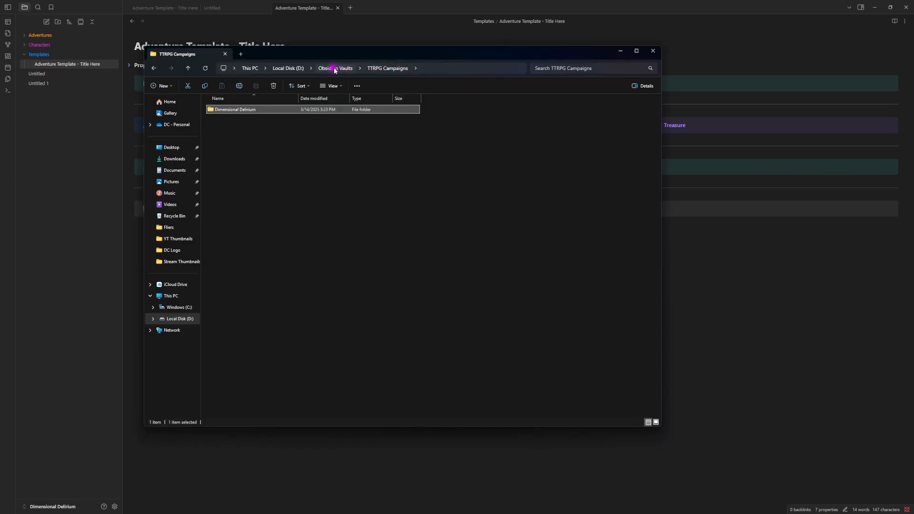
Browse the Dimensional Delirium vault folder to its .obsidian snippets folder, review the MCL CSS files, and close the file window.
double_click(250, 112)
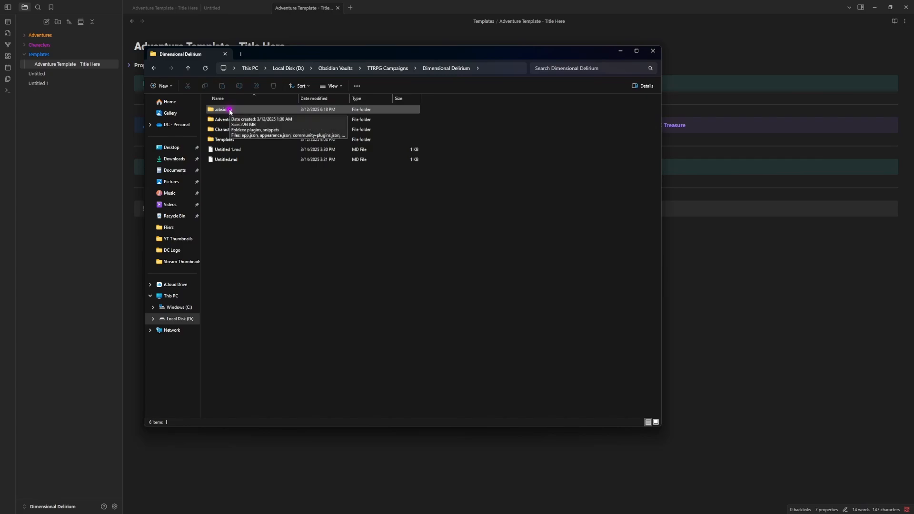
double_click(230, 111)
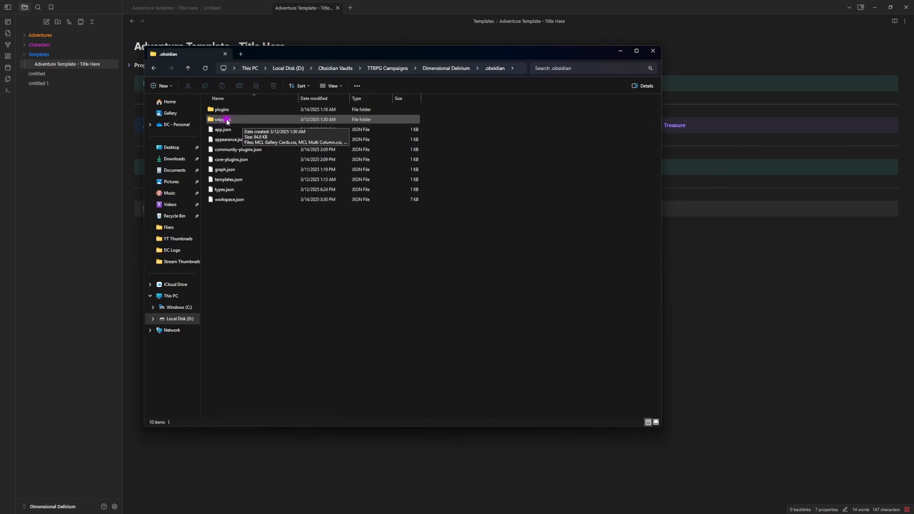
double_click(227, 121)
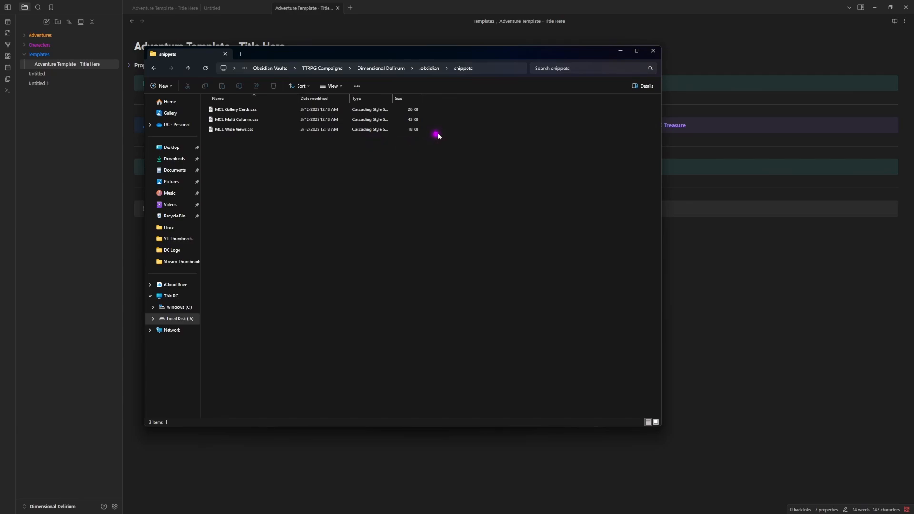
click(652, 51)
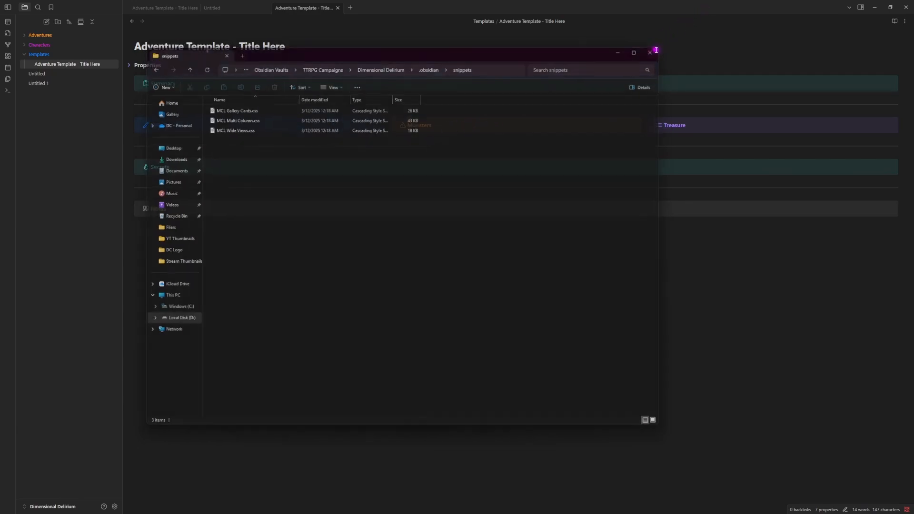
Review the MCL Gallery Cards, Multi Column and Wide Views CSS snippets in the Appearance settings, and close the settings.
click(114, 507)
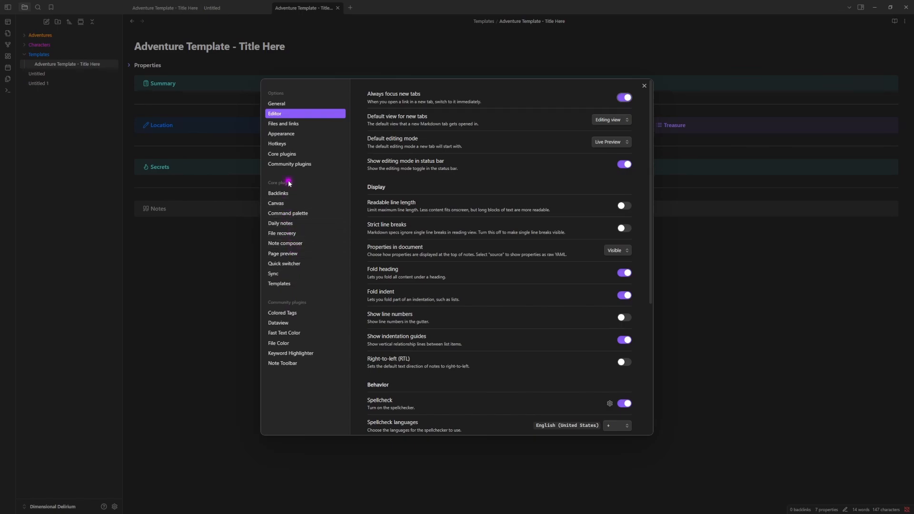
click(286, 135)
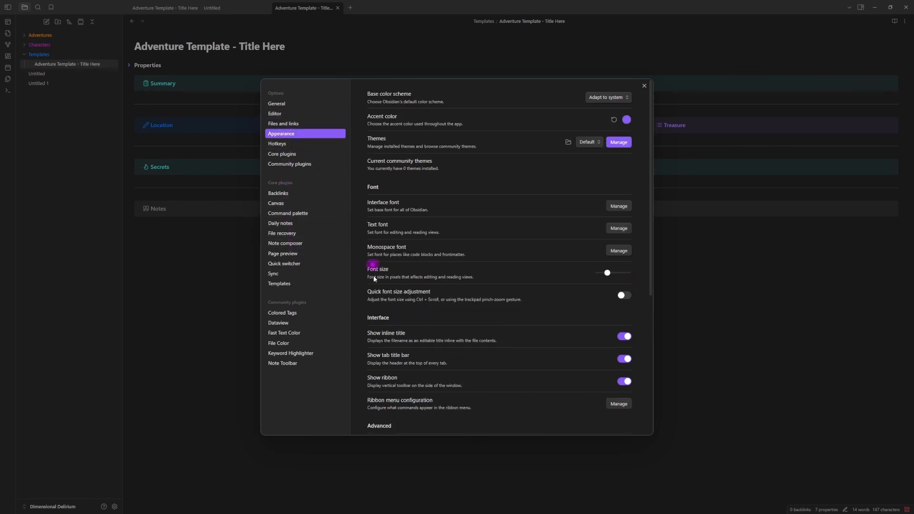
scroll(480, 256, down, 1)
scroll(480, 256, down, 5)
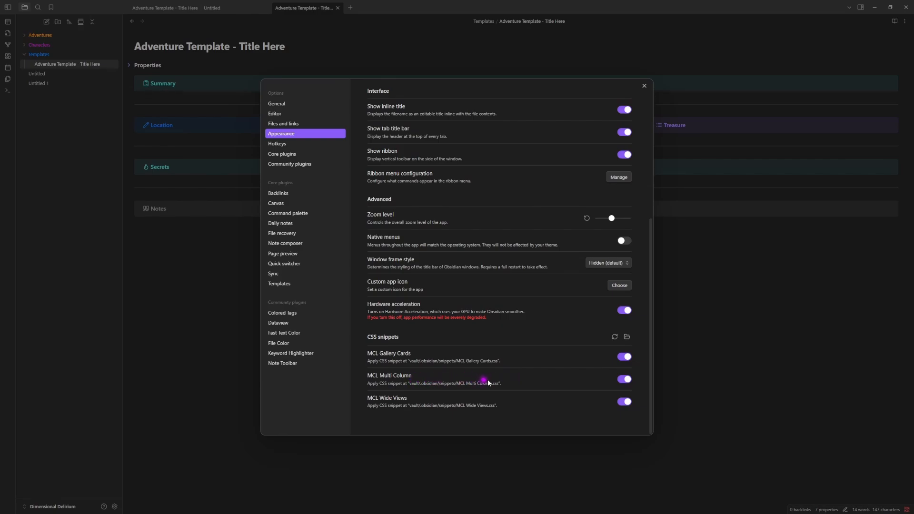
click(645, 86)
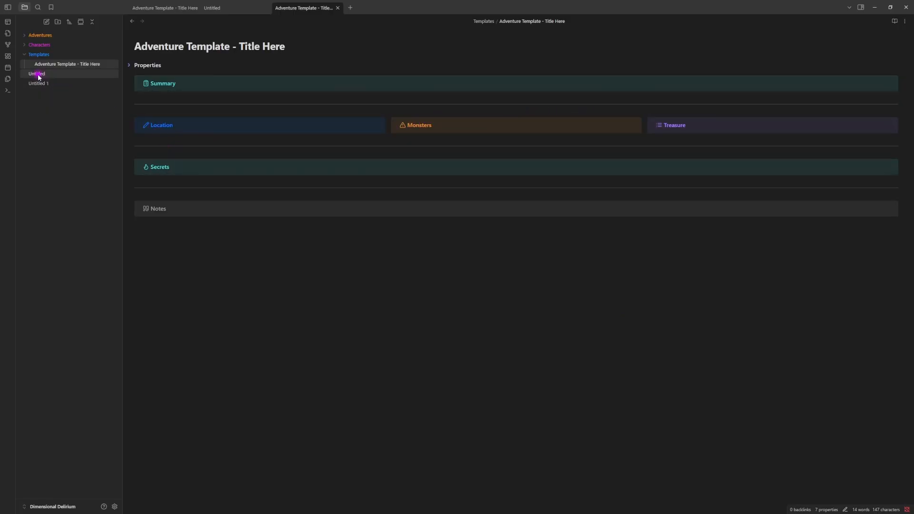
Inspect the source text of the multi-column callout in the adventure template and return it to its rendered form.
click(207, 124)
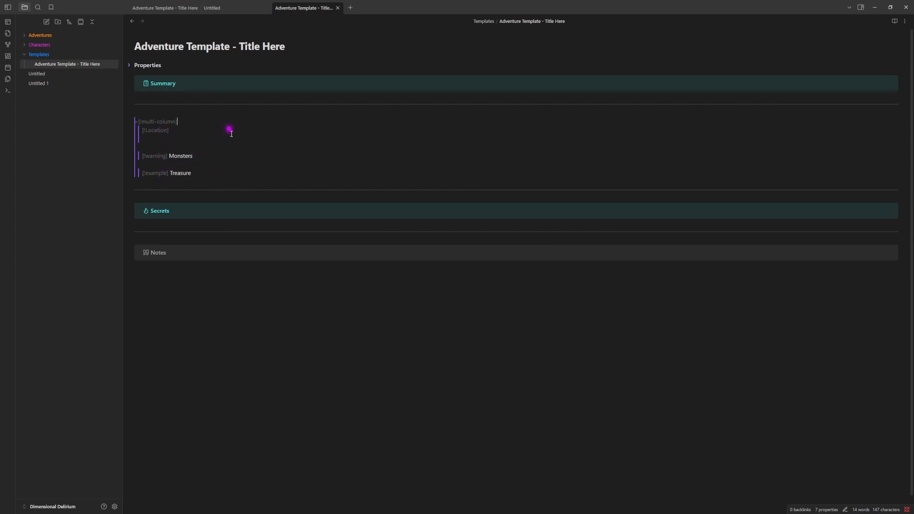
click(287, 330)
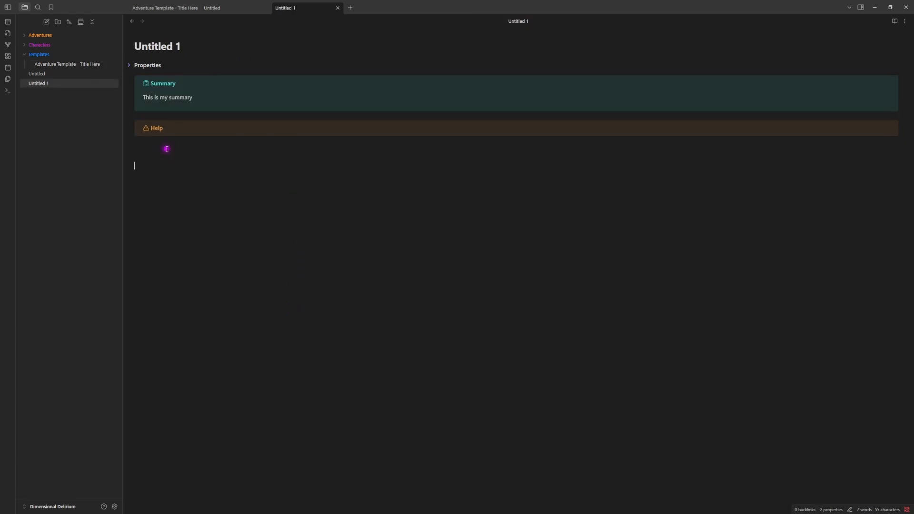
In the Untitled 1 note, start a multi-column callout below the Help callout and nest a [!Sumary] callout inside it.
click(184, 175)
text(> [!multi-colu,m)
key(BackSpace)
key(BackSpace)
text(mn)
key(Return)
text(>)
text([)
text(!S)
text(umarry)
key(BackSpace)
key(BackSpace)
key(BackSpace)
text(y)
key(Return)
key(Return)
Add a second nested callout of type info with the title Party to the multi-column block.
text(>[)
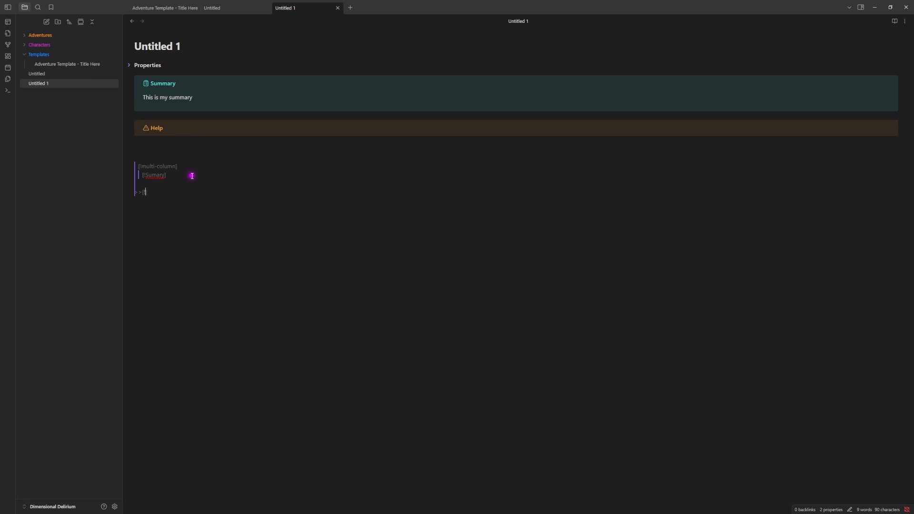
text(!info)
text(Party)
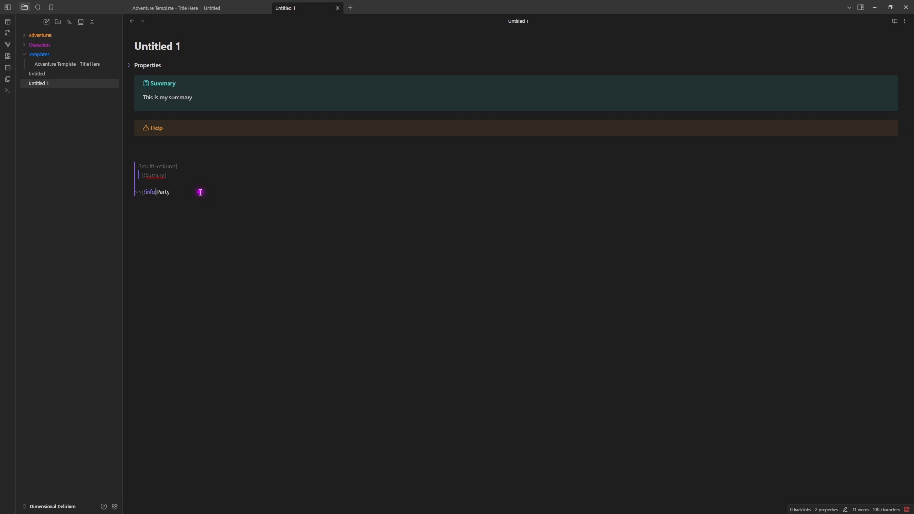
Try the warning type on the Party callout, and change it back to info.
key(BackSpace)
key(BackSpace)
key(BackSpace)
key(BackSpace)
text(warning)
key(BackSpace)
key(BackSpace)
key(BackSpace)
key(BackSpace)
key(BackSpace)
key(BackSpace)
key(BackSpace)
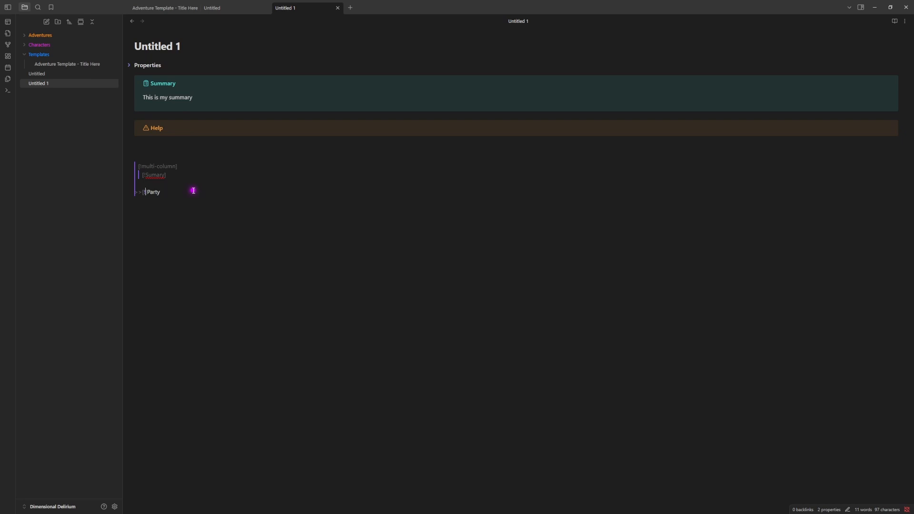
text(info])
Add a third nested callout of type warning titled "Oh Noes!" below the Party callout.
key(End)
key(Return)
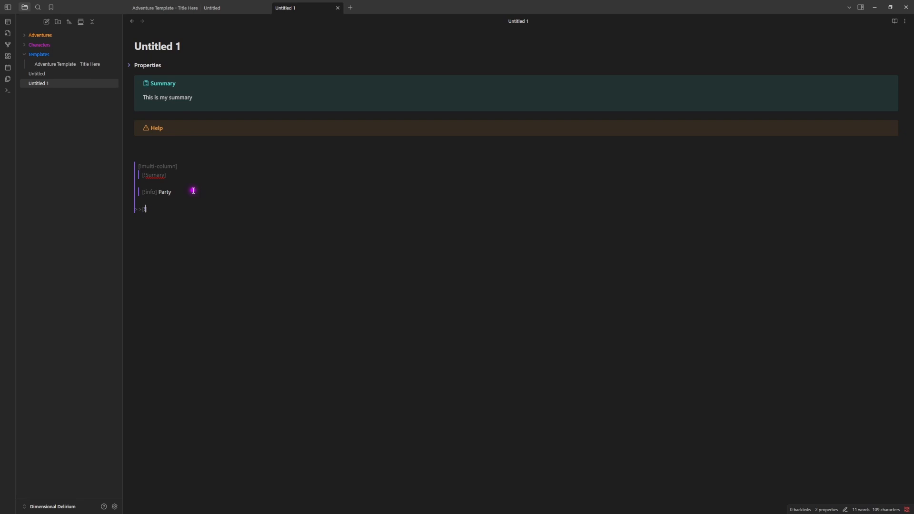
text(warning] Oh Noes!)
Add a fourth nested callout of type error titled "BIG EEEPS" to the multi-column block.
key(Return)
key(Return)
text(>)
text(!)
key(Down)
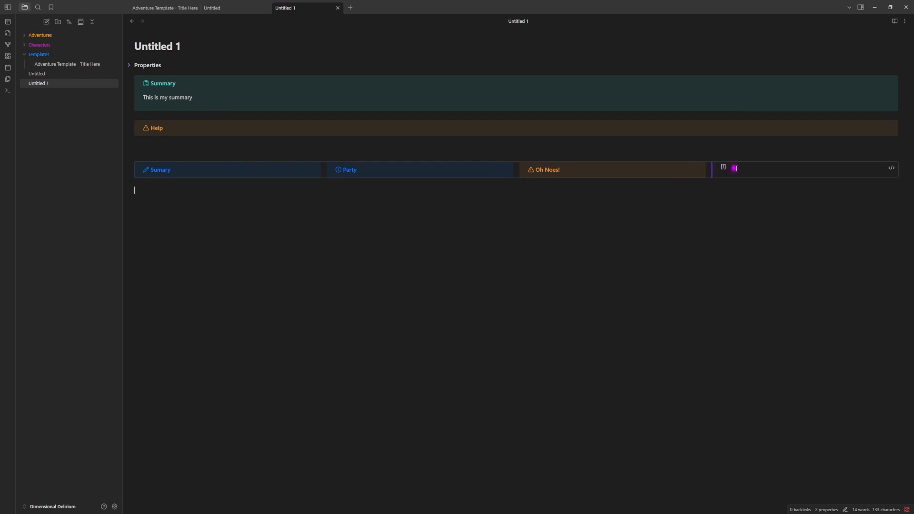
click(892, 168)
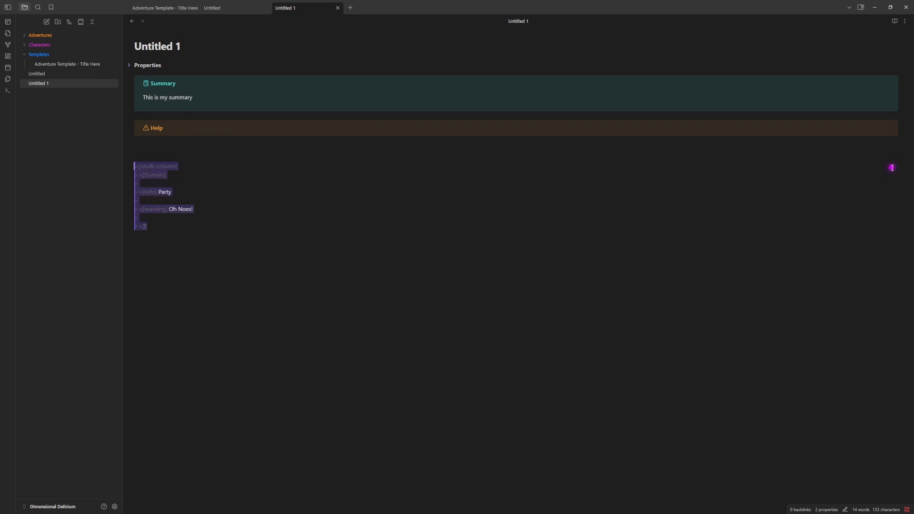
click(148, 227)
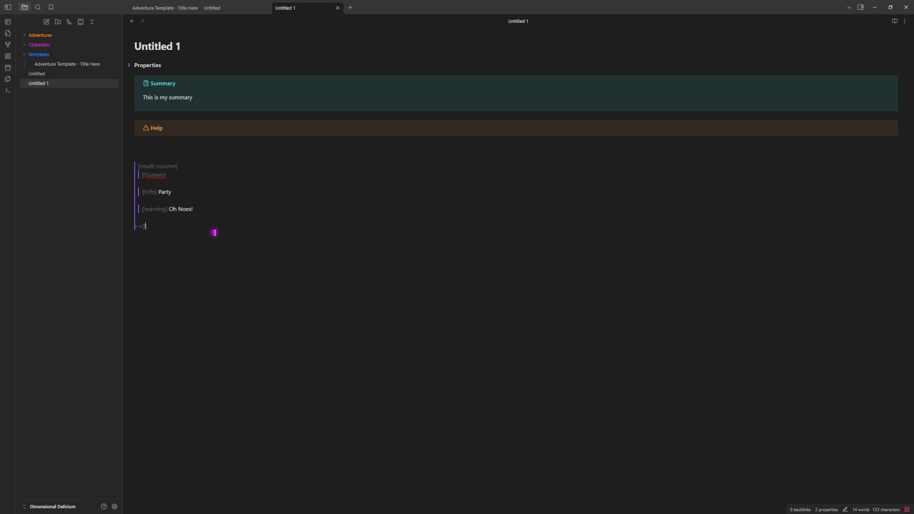
text(error] BIG EEEPS)
key(Return)
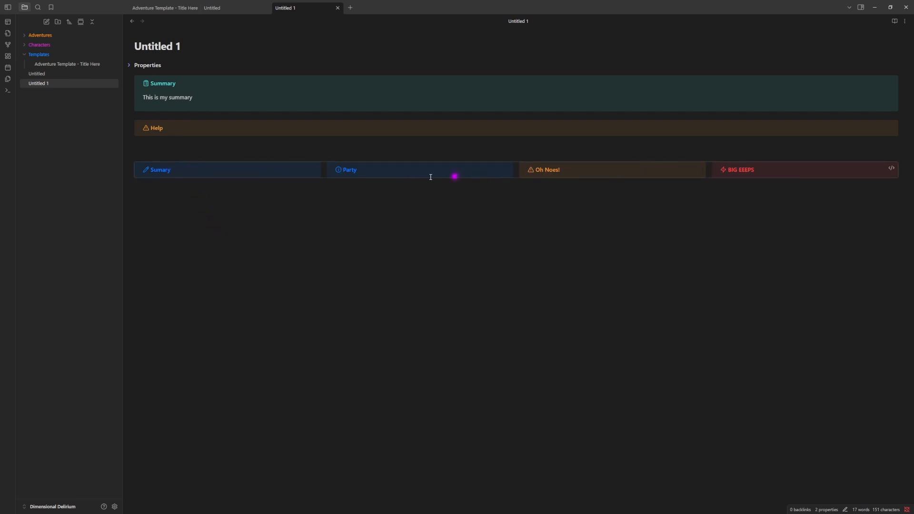
Add the body text "This is a fun summary Rabbits are cool. I like to watch anime. There's a pizza in my future." to the Sumary callout.
click(182, 170)
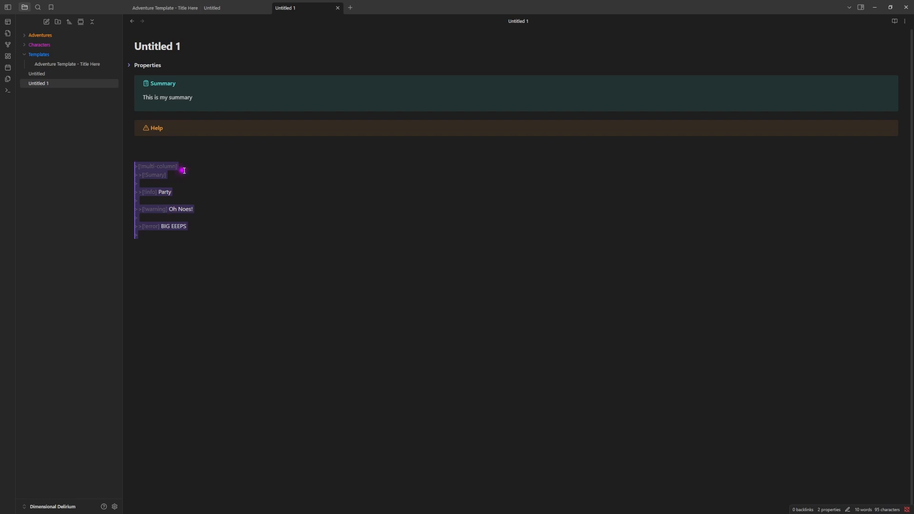
click(172, 175)
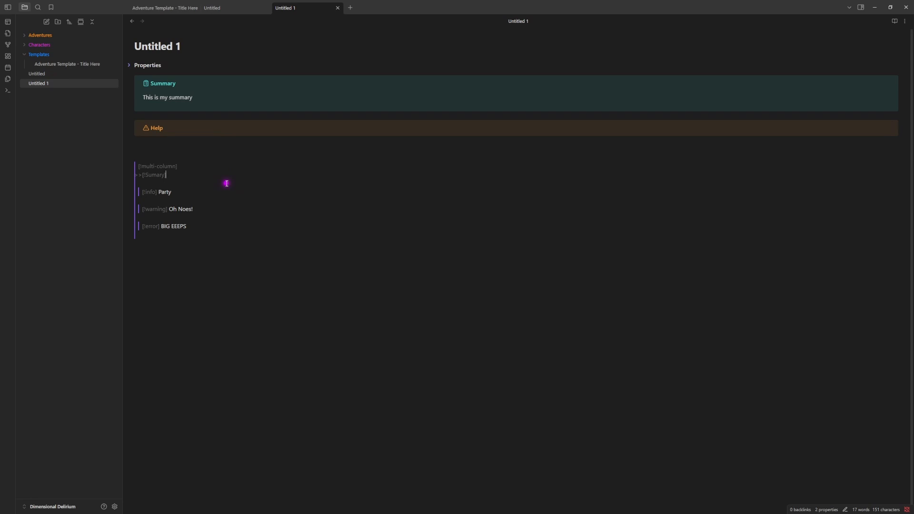
key(Return)
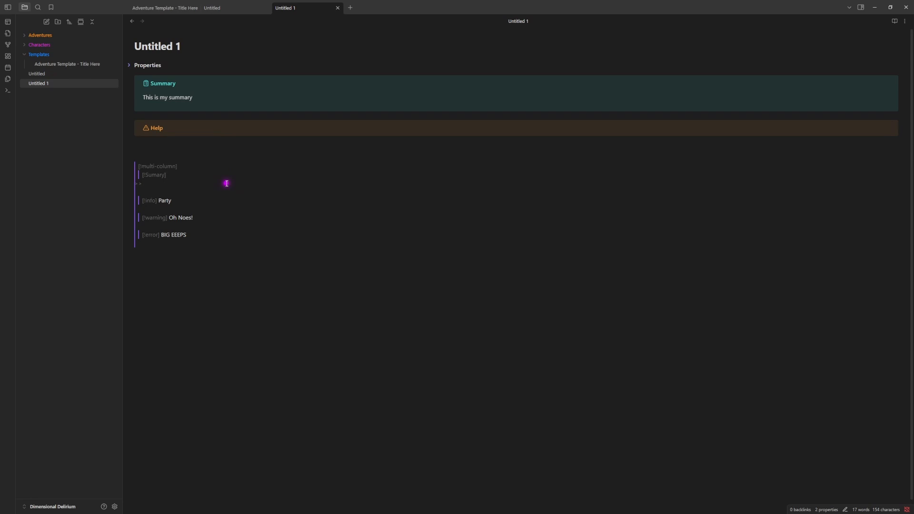
text(This is a fun summary Rabits ar)
key(BackSpace)
key(BackSpace)
key(BackSpace)
key(BackSpace)
key(BackSpace)
text(e cool. I like to look)
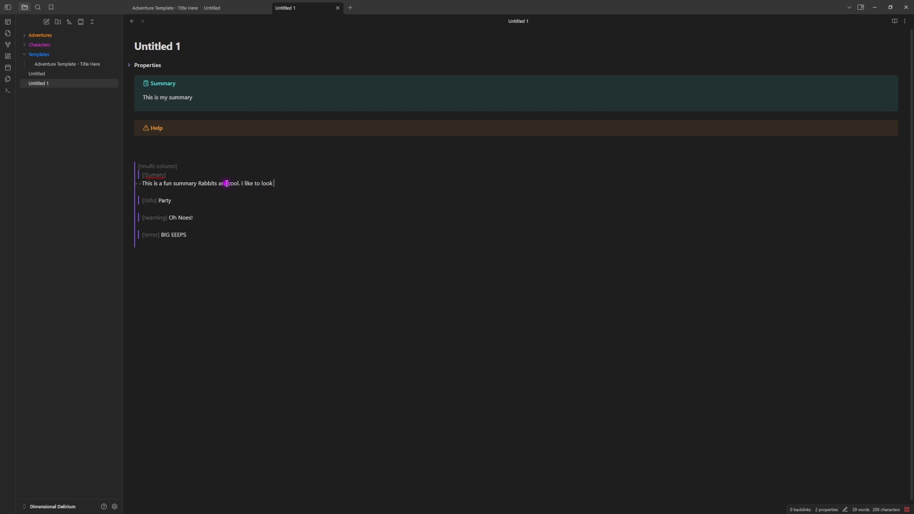
key(BackSpace)
key(BackSpace)
key(BackSpace)
text(watch anime. There's a pizza in my future.)
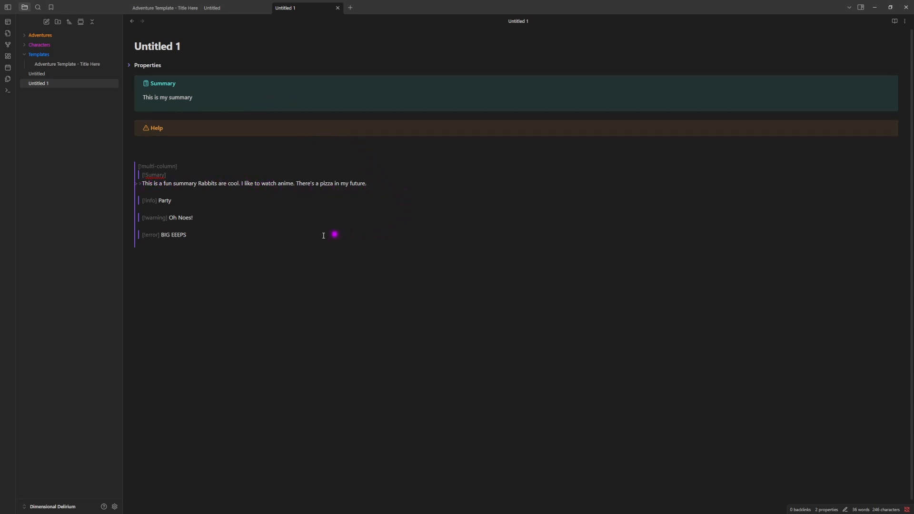
Add the filler text "isduhiforsryuiohdaoiughduiysd" under the Party callout and return the multi-column block to its rendered form.
click(179, 201)
key(Return)
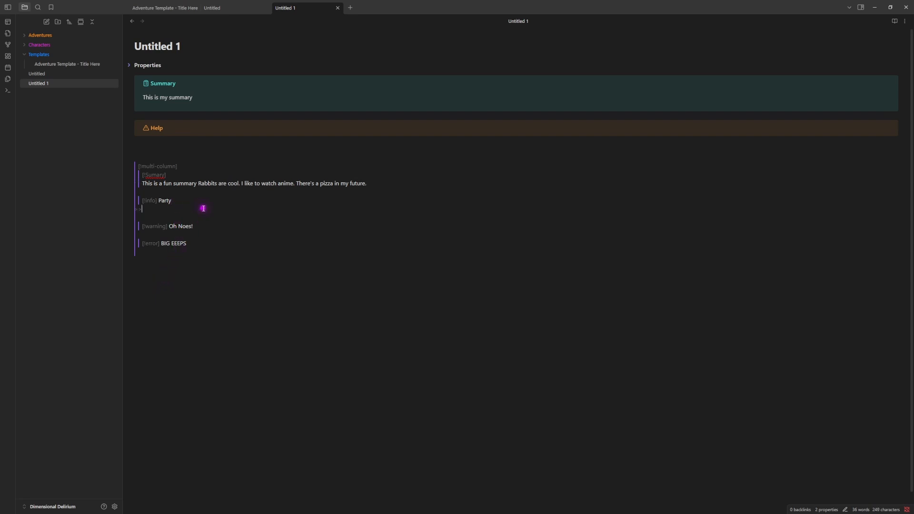
text(isduhiforsryuiohdaoiughduiysd)
click(181, 291)
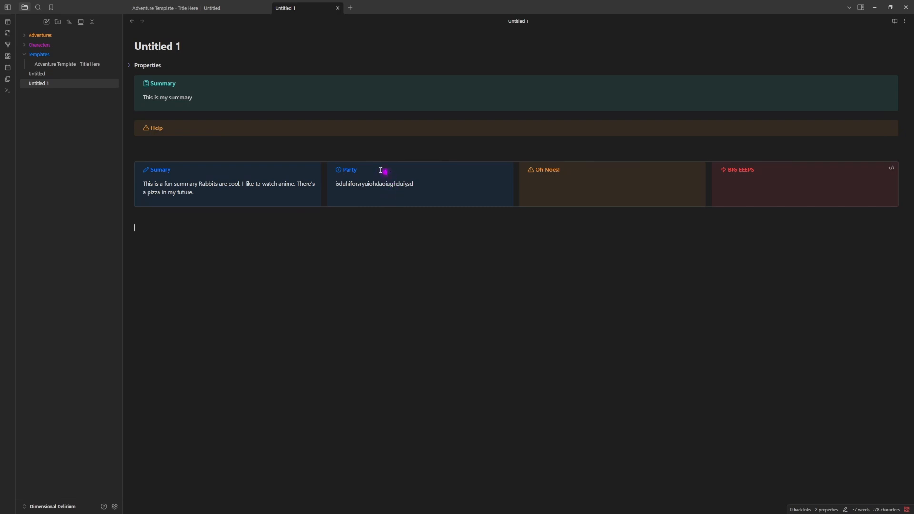
Review the installed community plugins, search the community plugin library for "color", and close the settings.
click(116, 507)
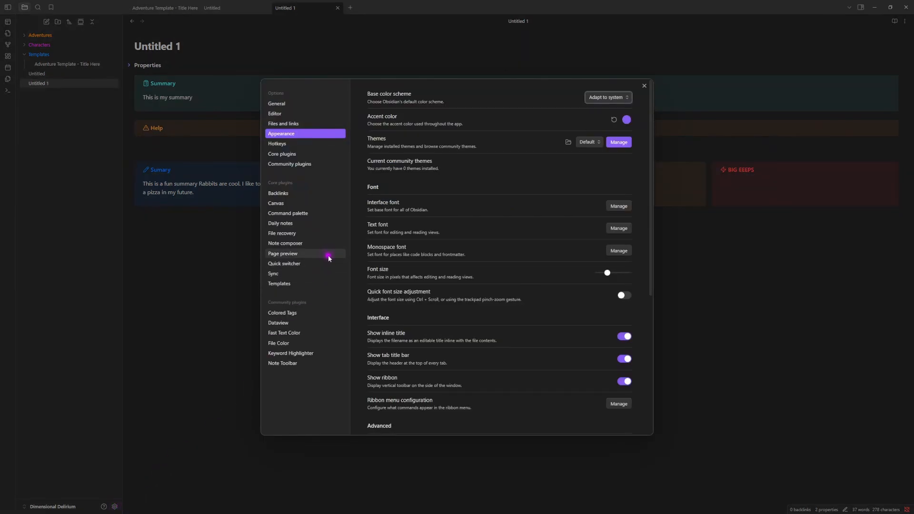
click(305, 164)
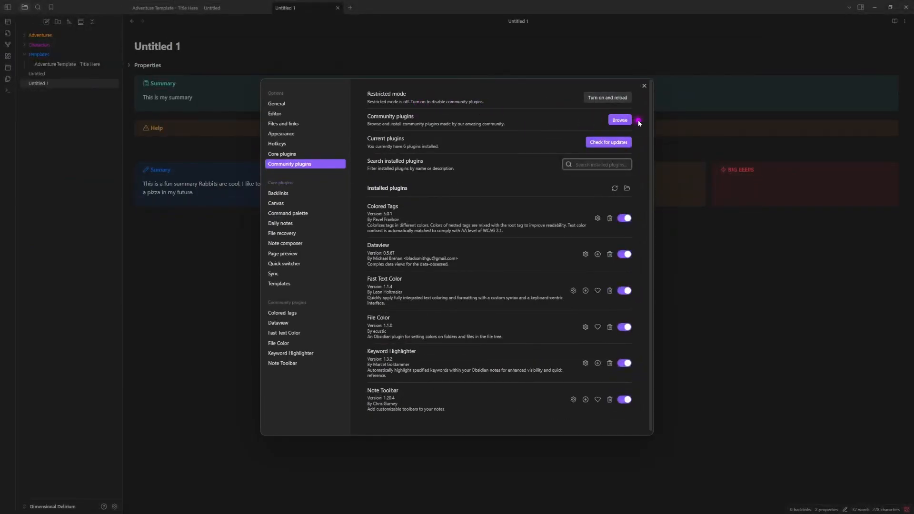
click(619, 121)
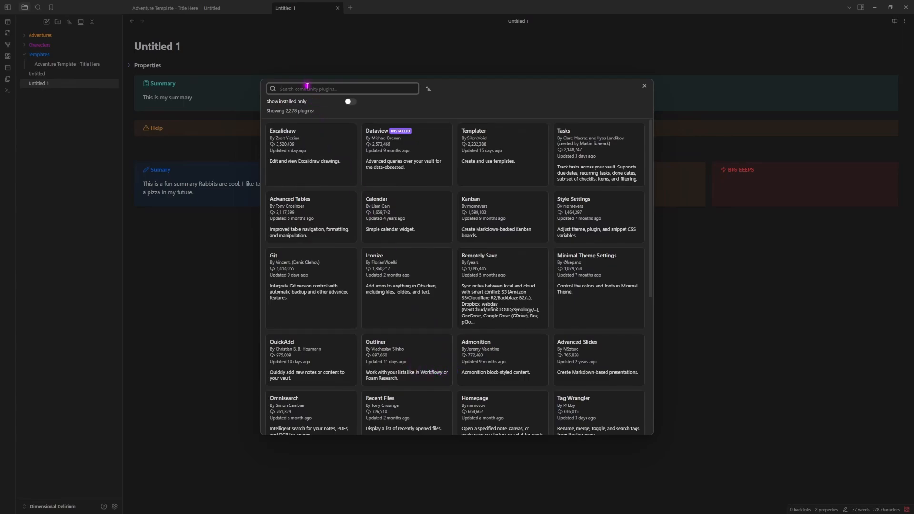
text(color)
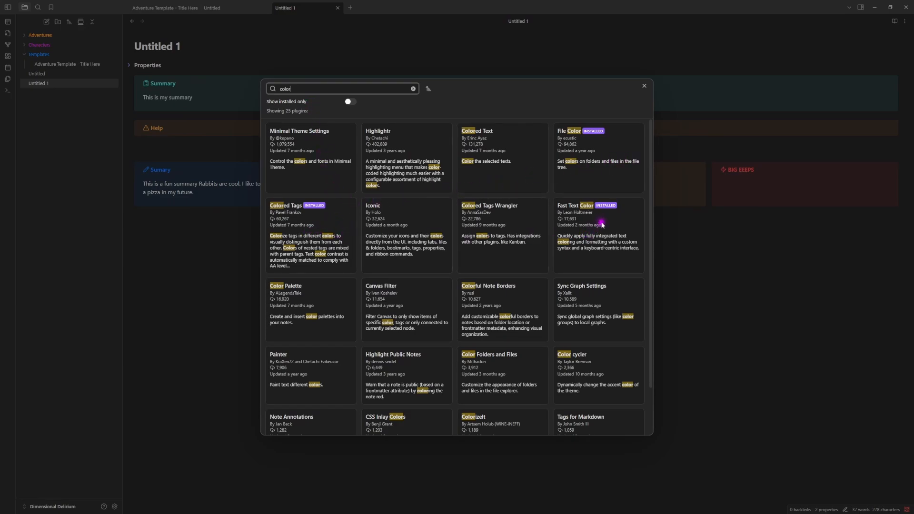
click(644, 85)
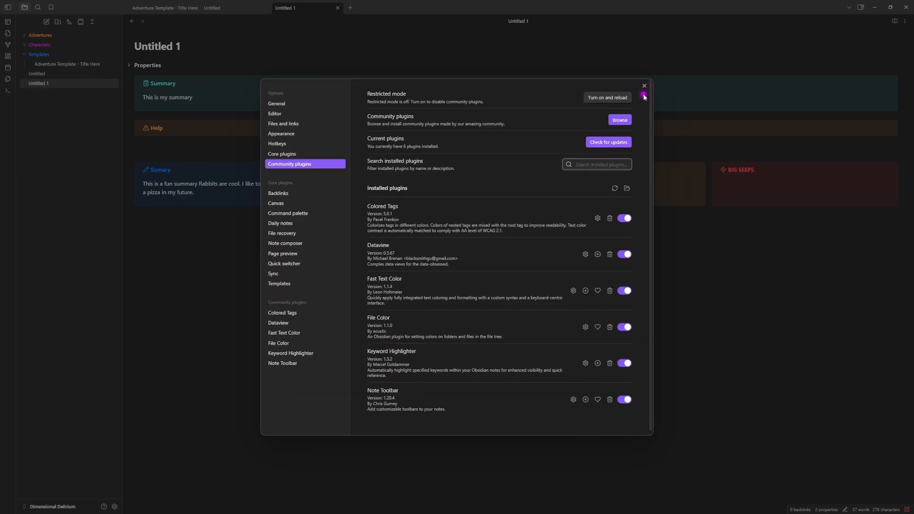
click(645, 87)
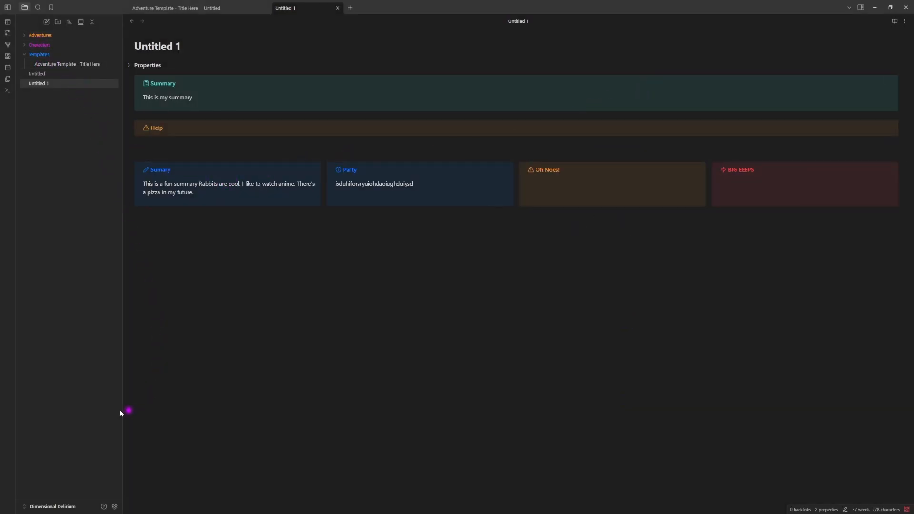
Add a deep violet color named "dark purple" to the File Color plugin's palette, save the palette, and close the settings.
click(116, 508)
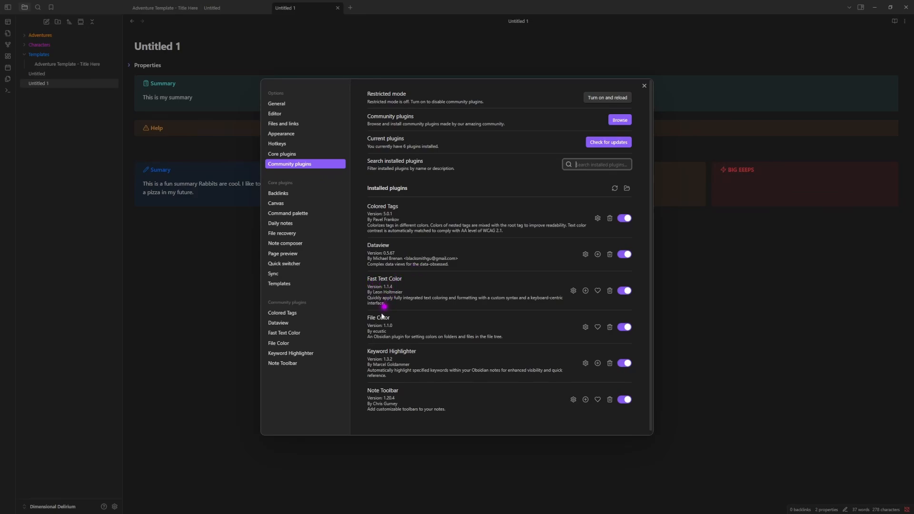
click(584, 328)
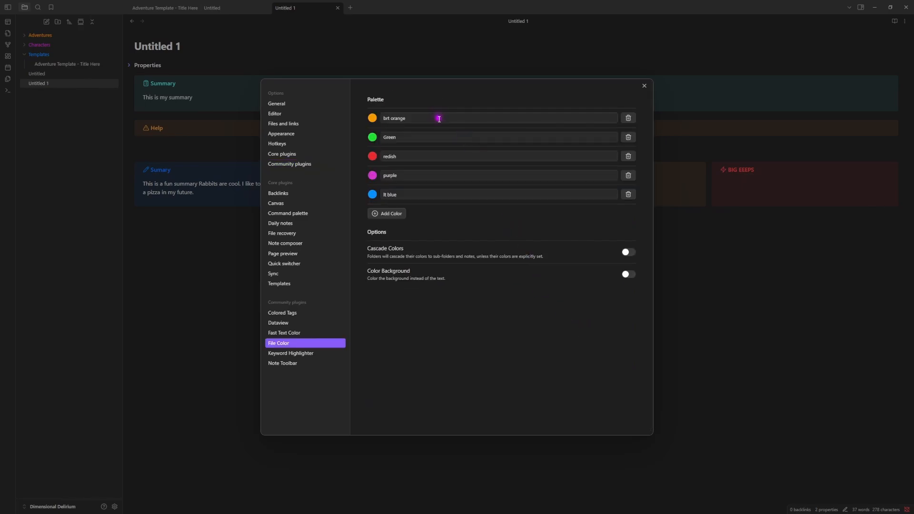
click(389, 218)
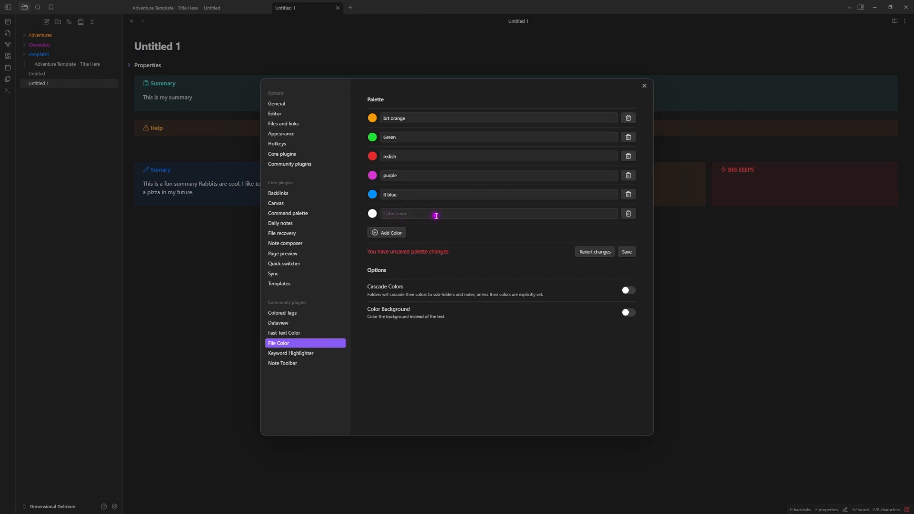
click(371, 214)
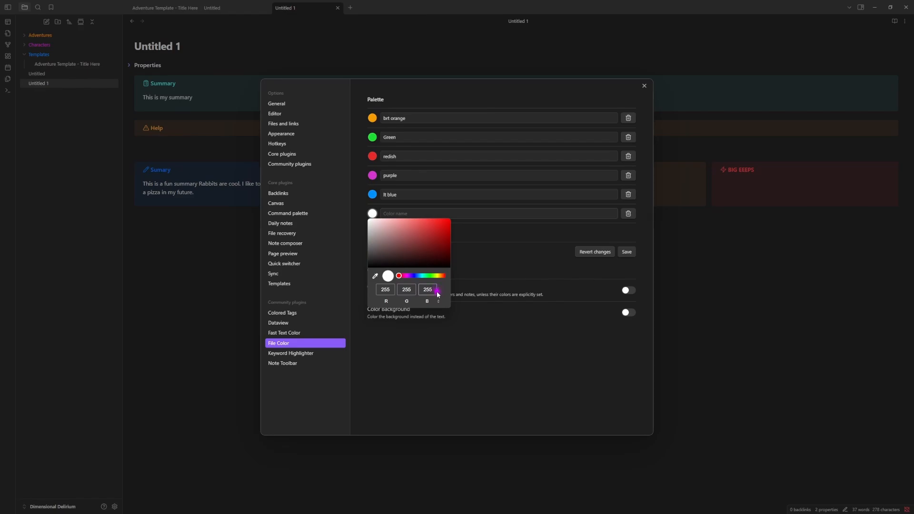
click(412, 276)
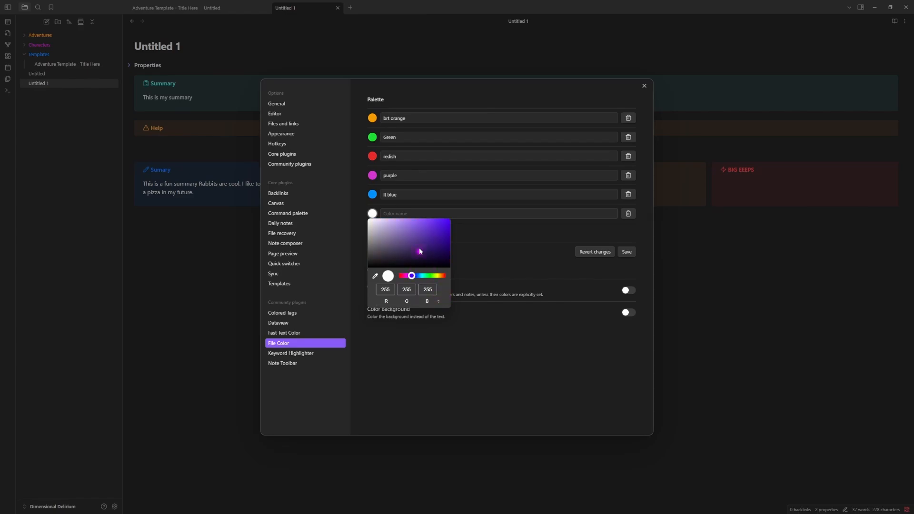
click(431, 234)
click(462, 215)
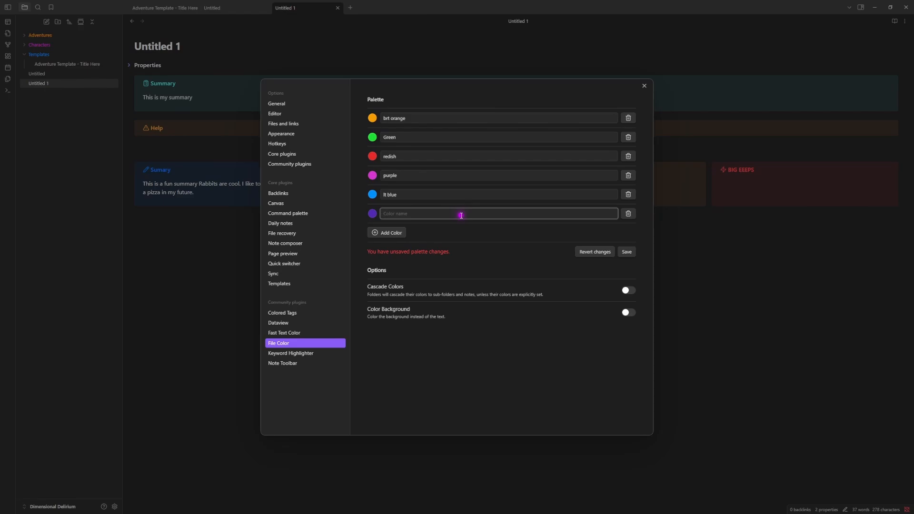
text(dark purple)
click(626, 251)
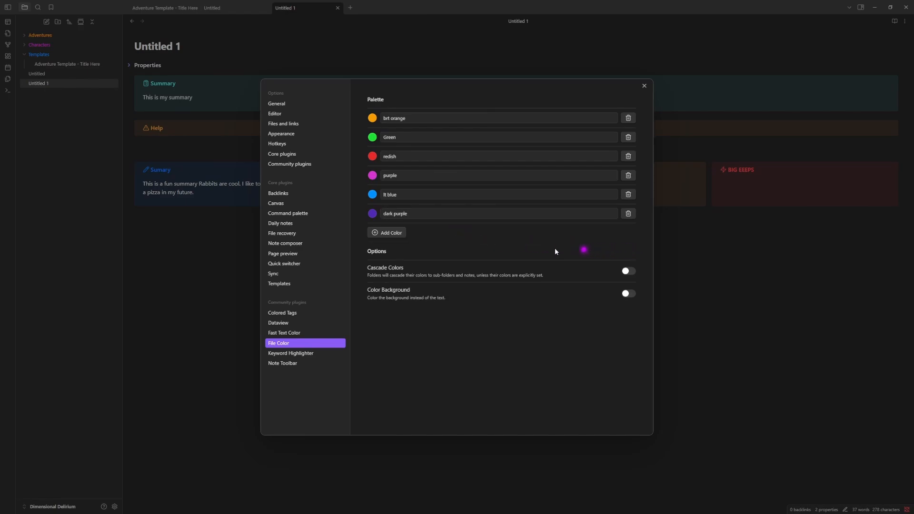
click(645, 86)
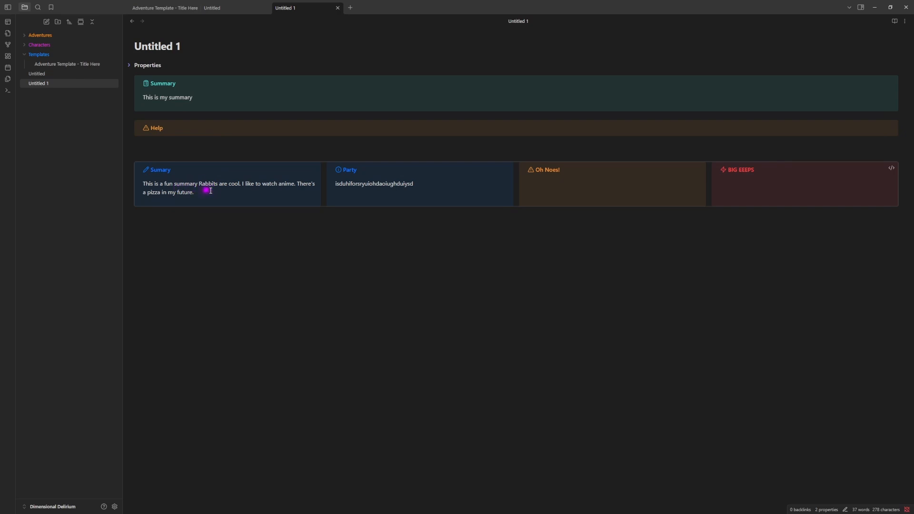
View the color choices available for the Templates folder and leave its color as it is.
click(53, 56)
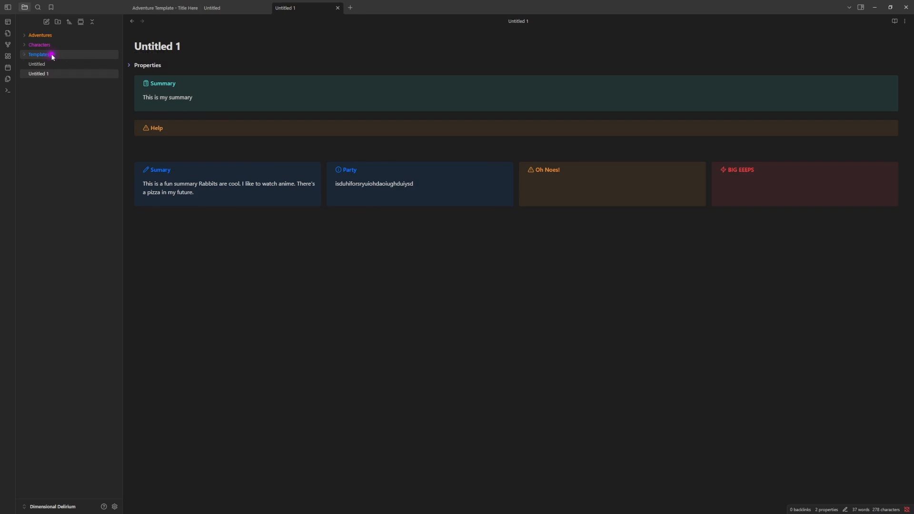
right_click(50, 56)
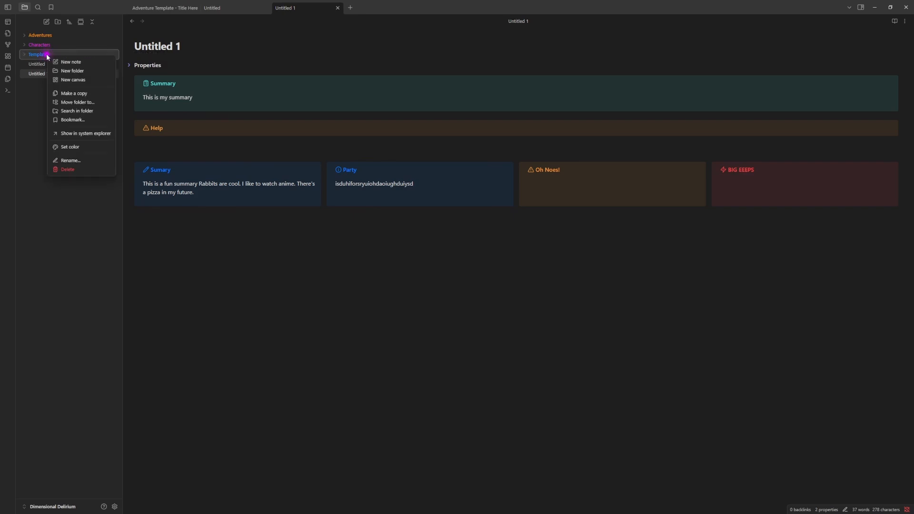
click(69, 147)
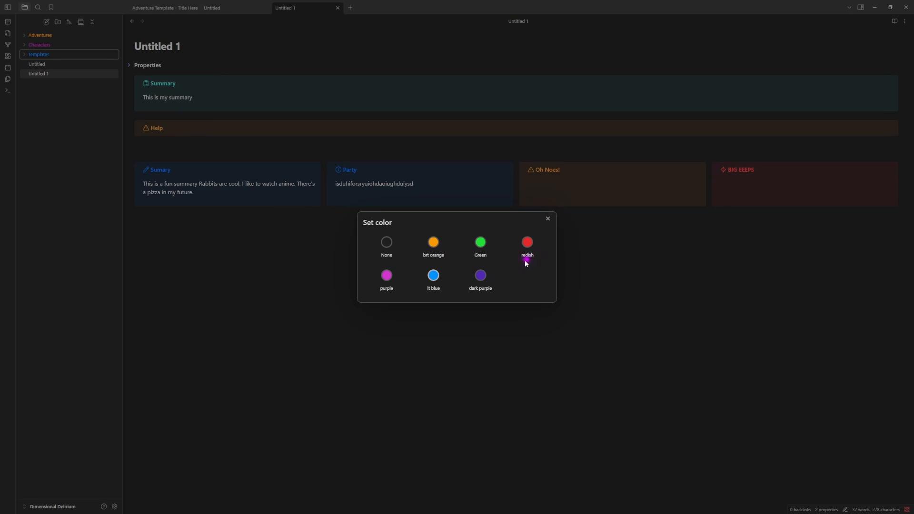
click(549, 219)
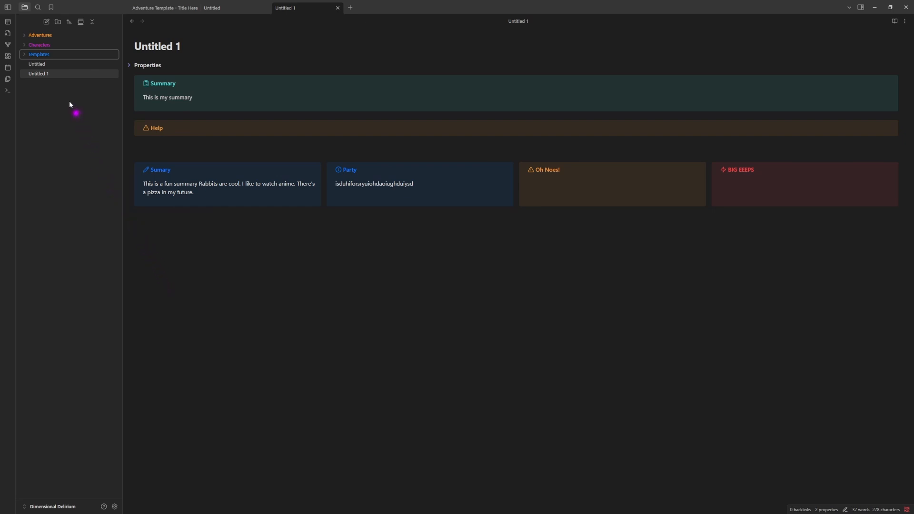
Examine the properties of the "Adventure Template - Title Here" note in the Templates folder and return to the Untitled 1 note.
click(40, 59)
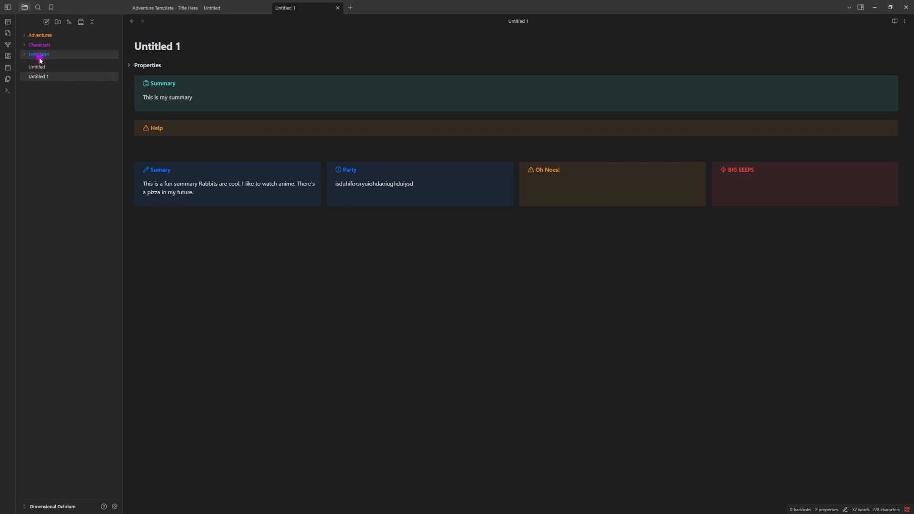
click(46, 65)
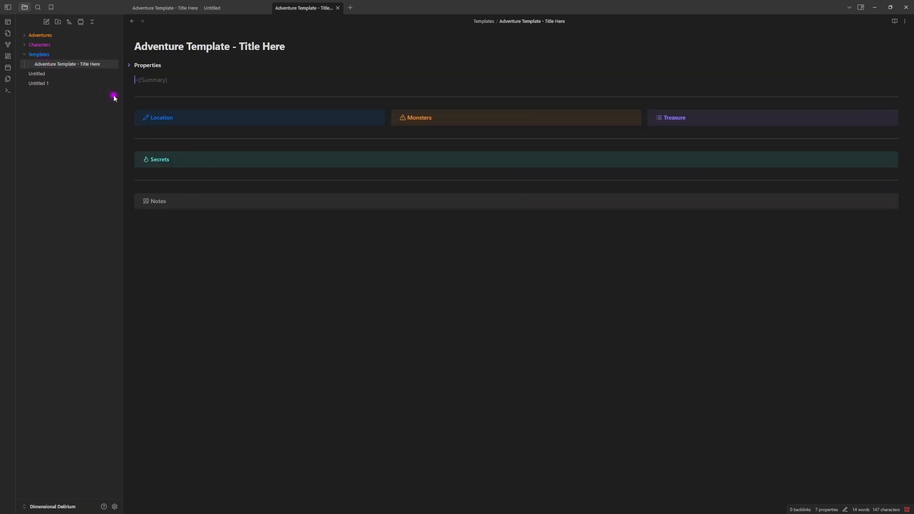
click(130, 66)
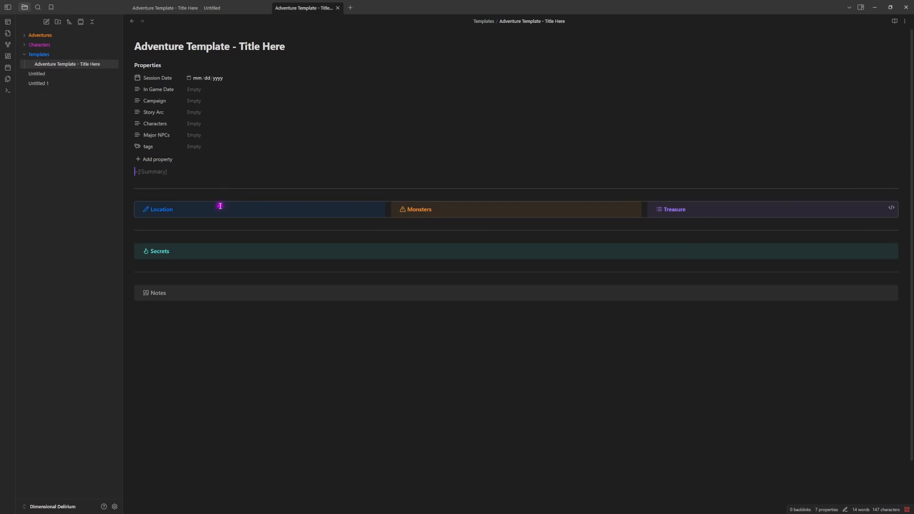
click(132, 23)
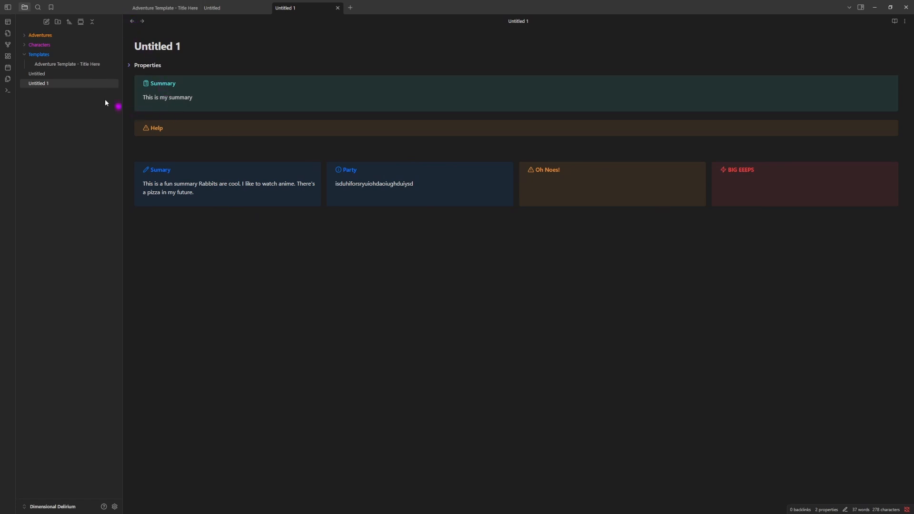
Reopen the "Adventure Template - Title Here" note and place the cursor below the Notes callout.
click(68, 65)
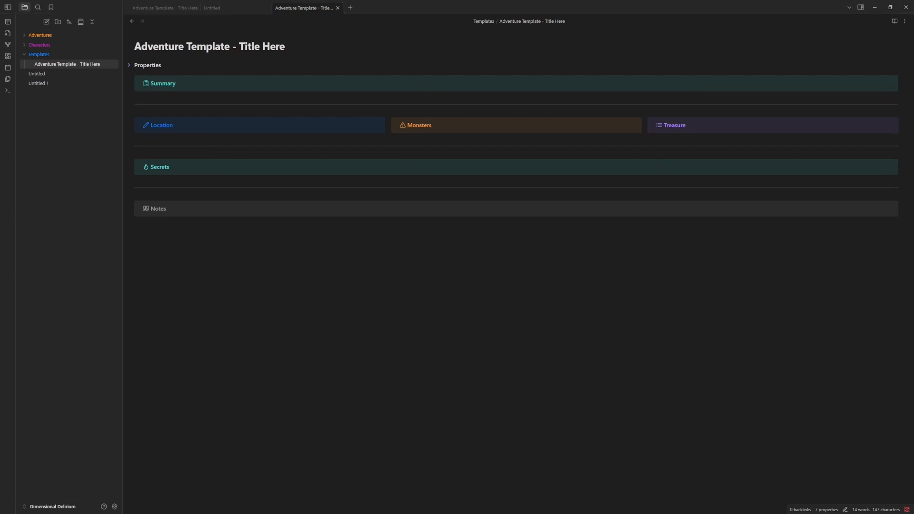
key(alt+Tab)
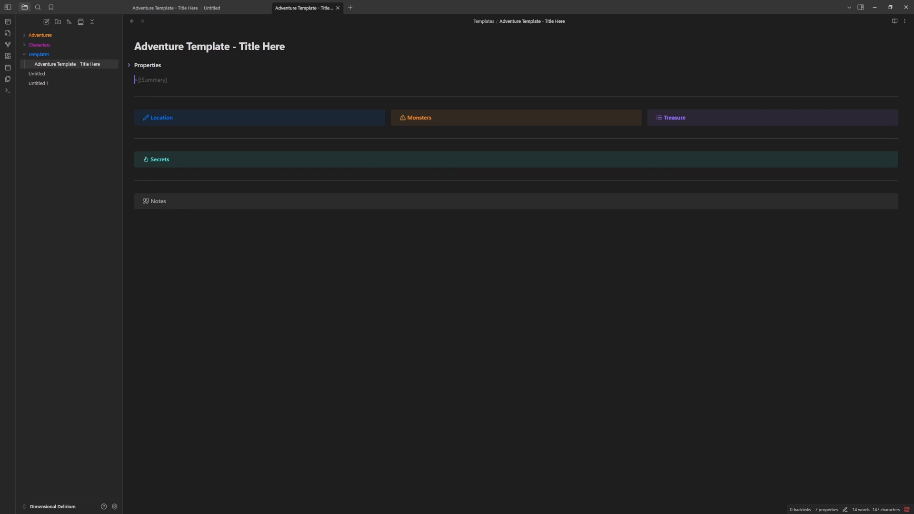
click(160, 241)
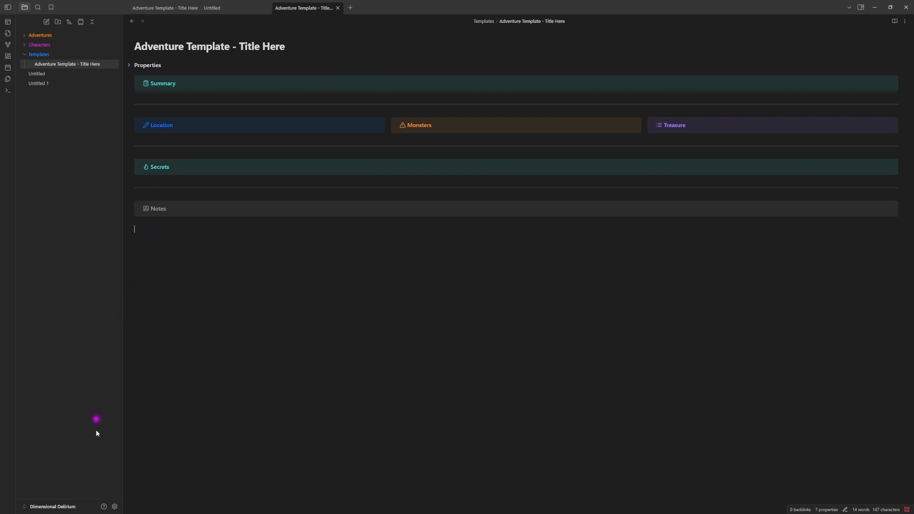
Review the palette options in the Colored Tags plugin settings, keeping Adaptive bright.
click(115, 506)
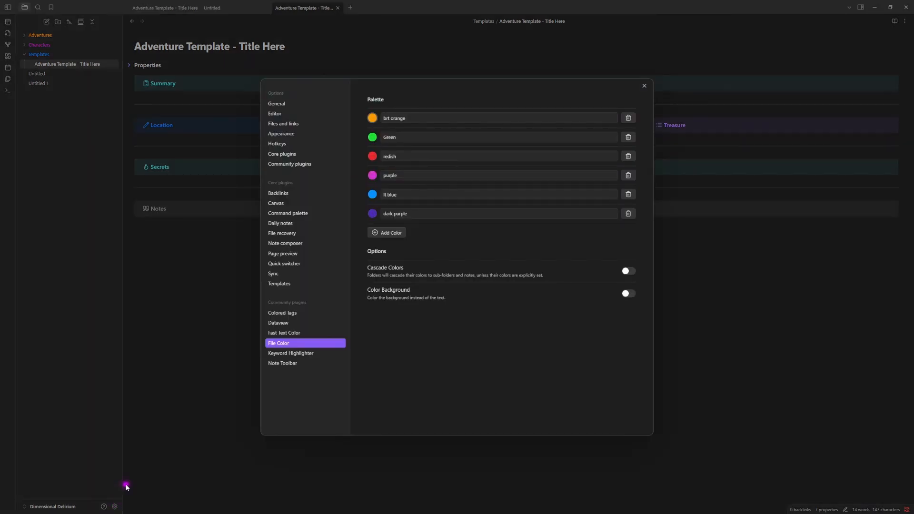
click(293, 315)
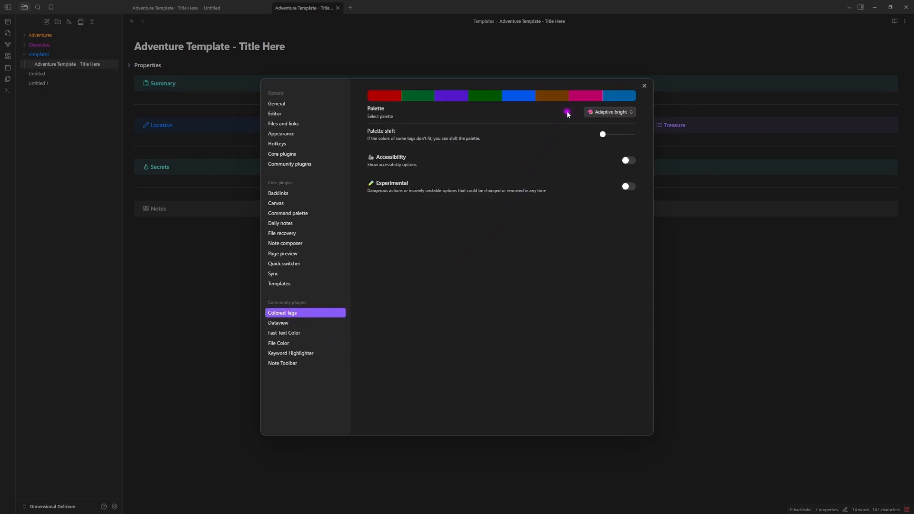
click(608, 113)
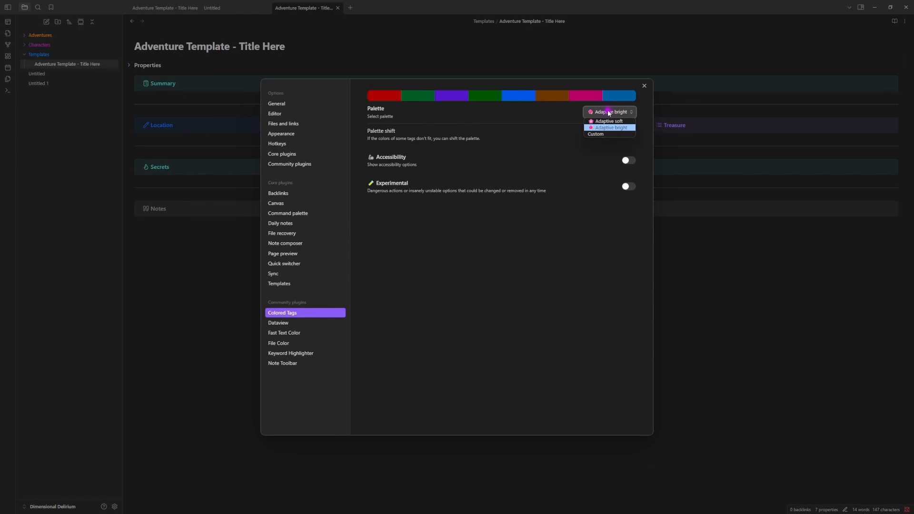
click(609, 112)
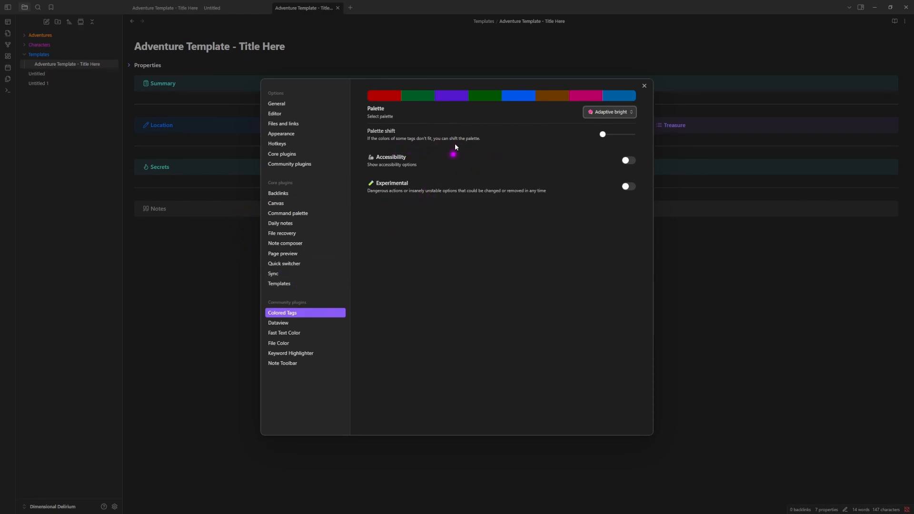
Add a new color named "blah" to the builtin Fast Text Color theme, set it to olive yellow, and close the settings.
click(301, 335)
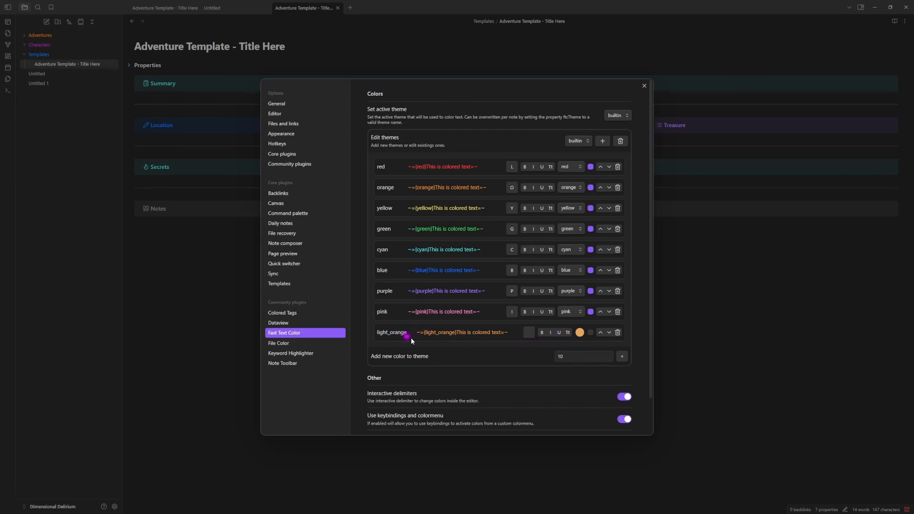
click(577, 357)
double_click(579, 357)
click(622, 356)
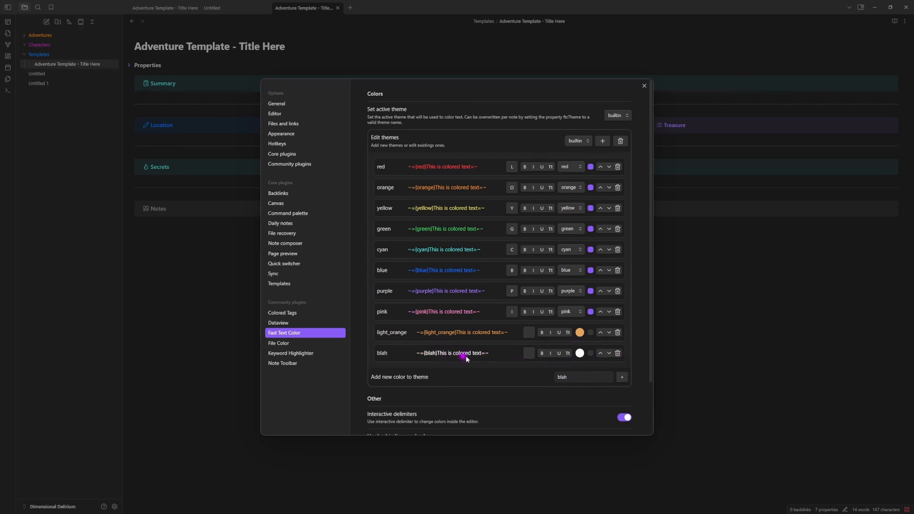
click(580, 353)
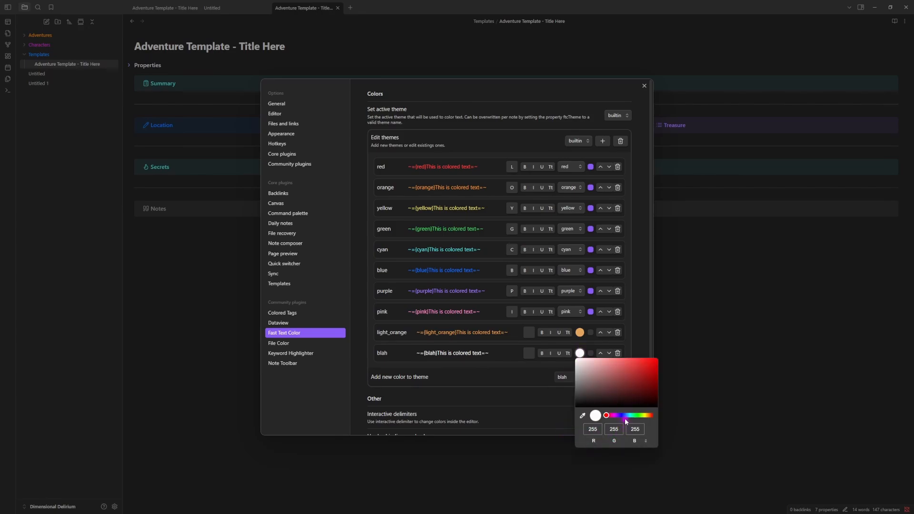
click(645, 416)
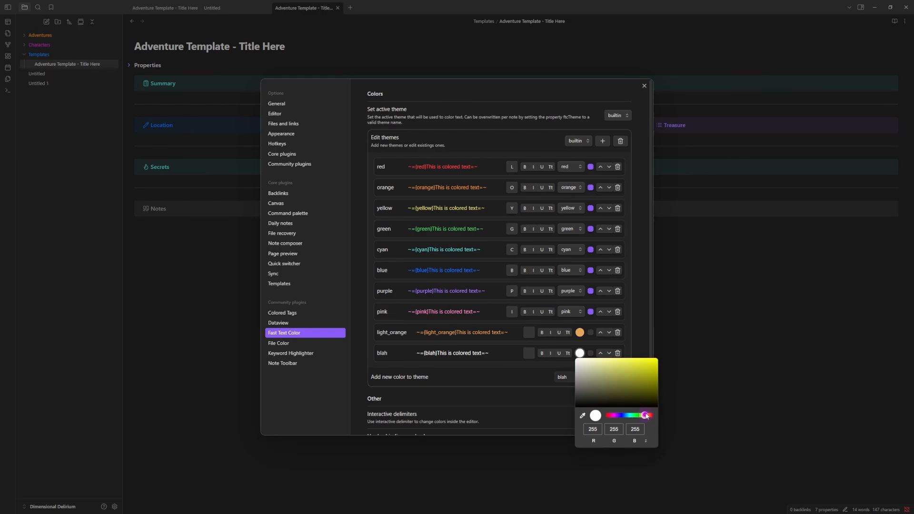
click(644, 371)
drag(645, 373, 626, 382)
click(510, 379)
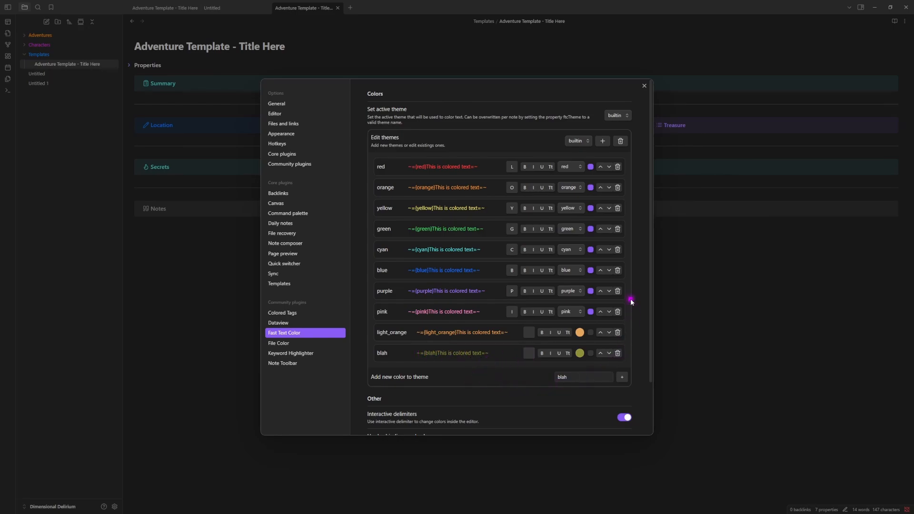
click(644, 86)
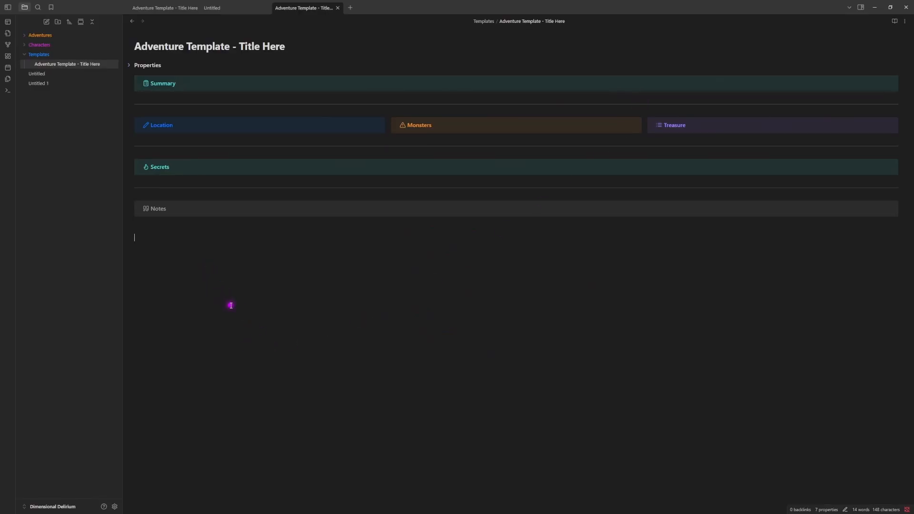
Enter the filler text "iodashdfgyvoisduiofiy" below the Notes callout and color it yellow.
text(iodashdfgyvoisduiofiy)
drag(189, 238, 133, 241)
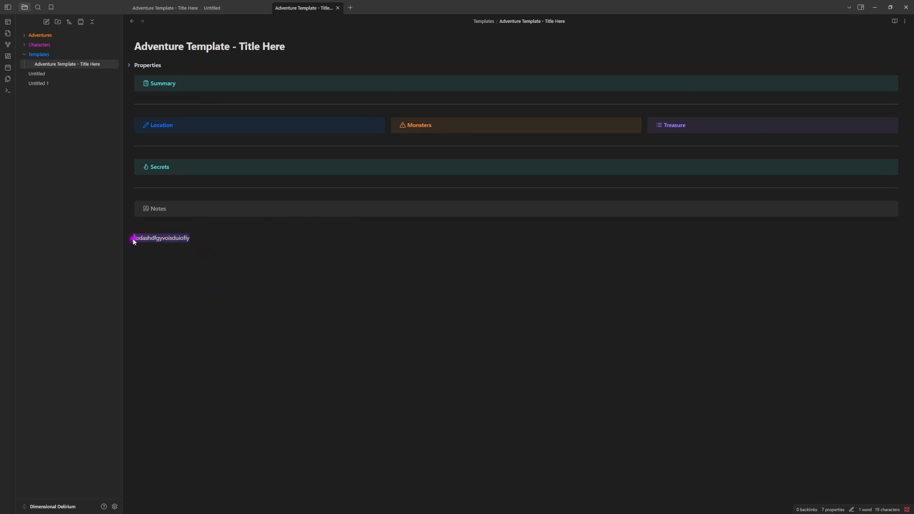
right_click(150, 239)
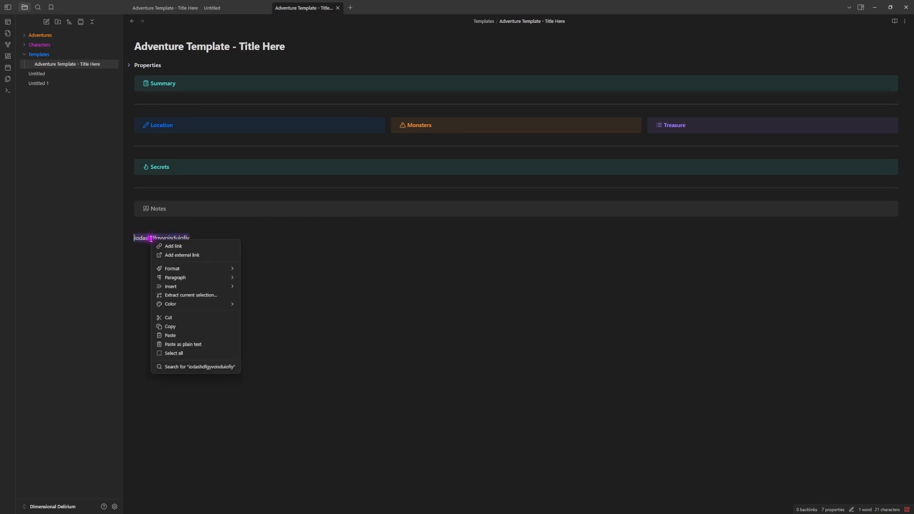
mouse_move(234, 305)
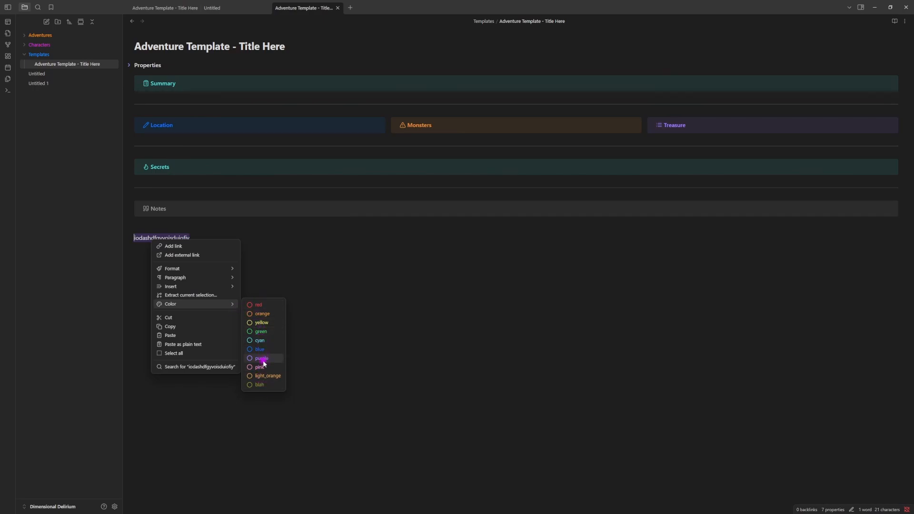
click(263, 323)
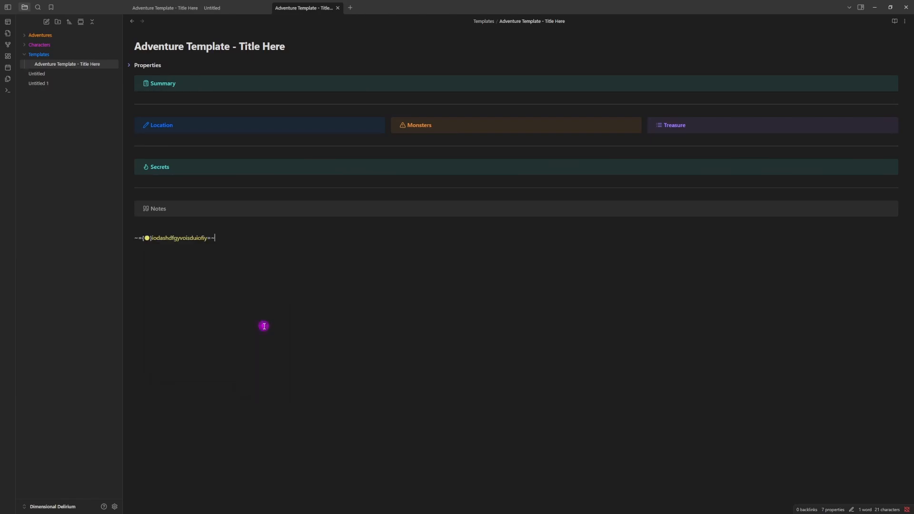
Remove the yellow from the filler text below the Notes callout and recolor it orange.
click(147, 238)
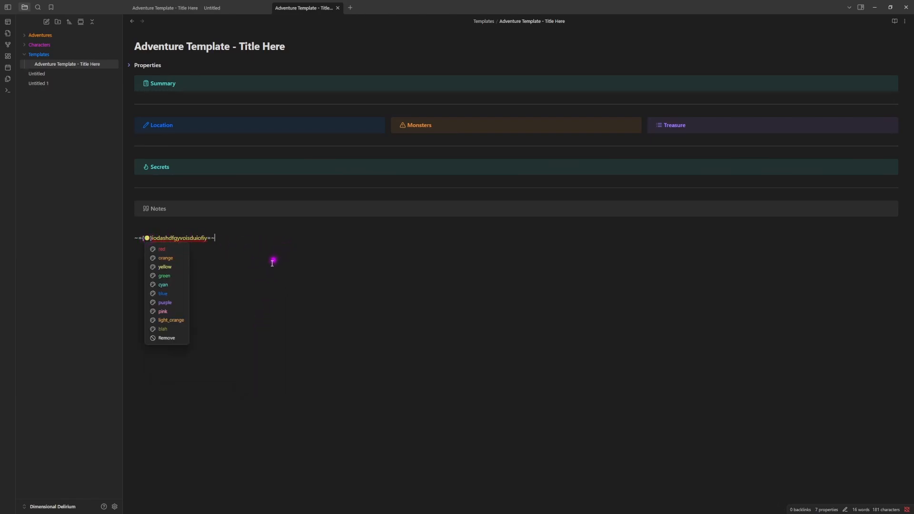
click(149, 241)
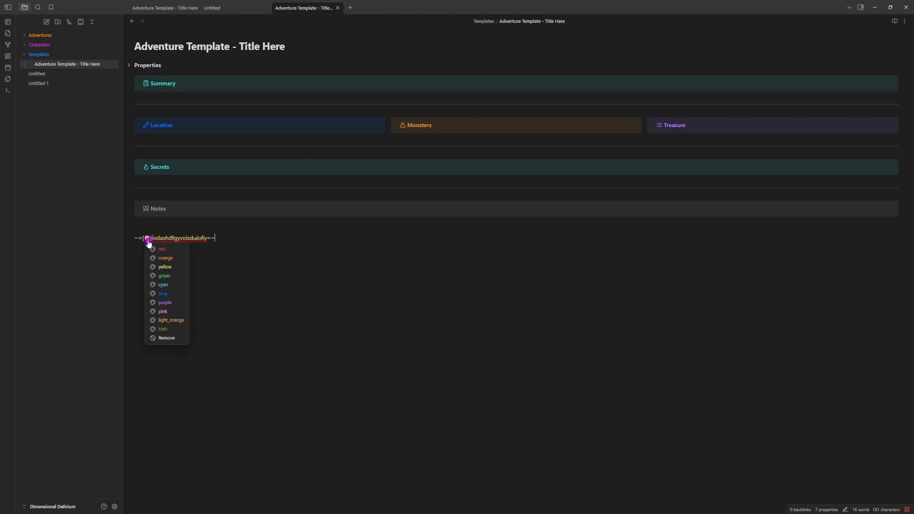
click(162, 339)
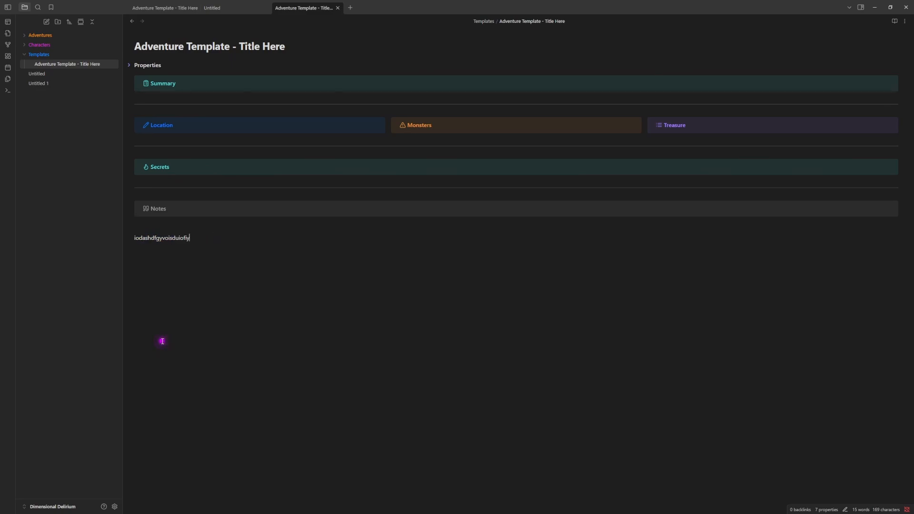
drag(196, 241, 134, 244)
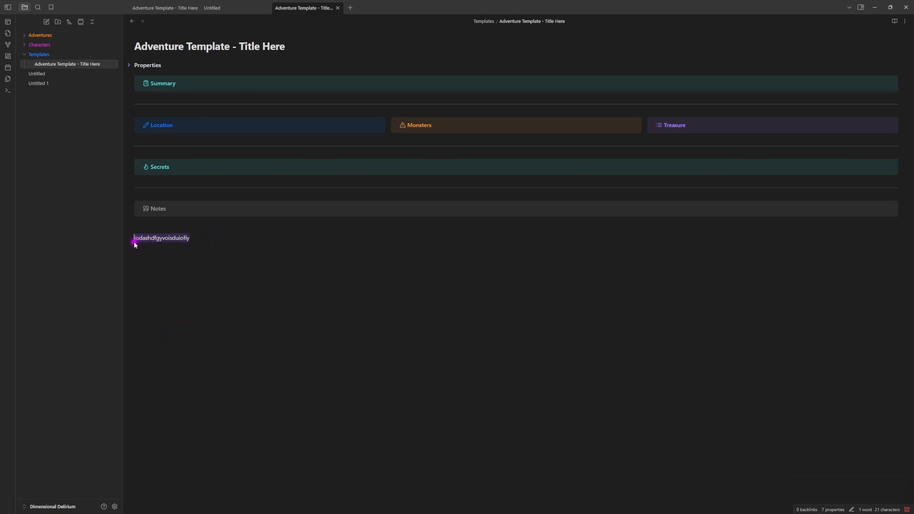
right_click(153, 239)
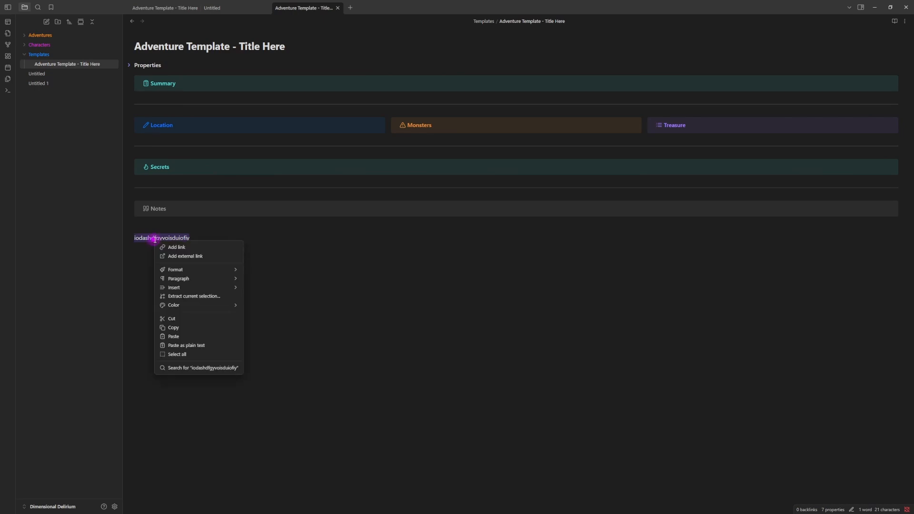
mouse_move(199, 306)
click(262, 315)
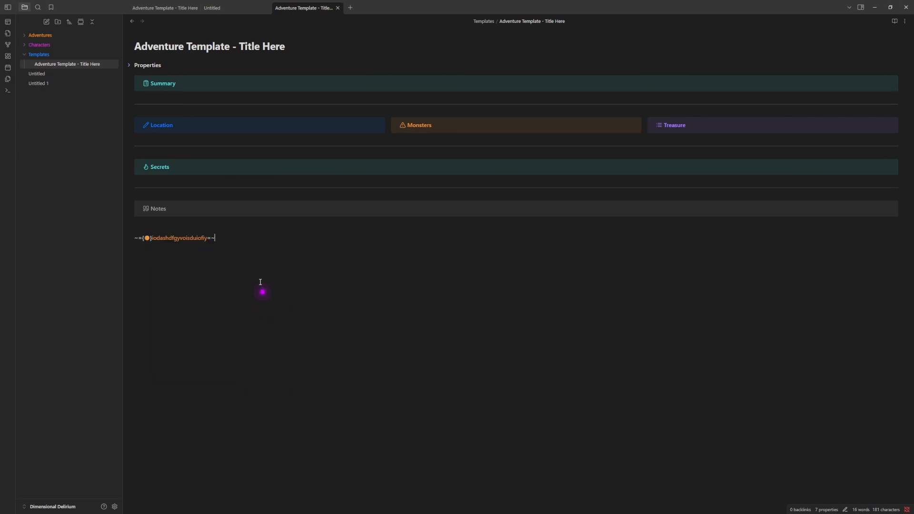
Add two new lines after the filler text, preview the note in reading view, and return to editing.
key(Return)
key(Return)
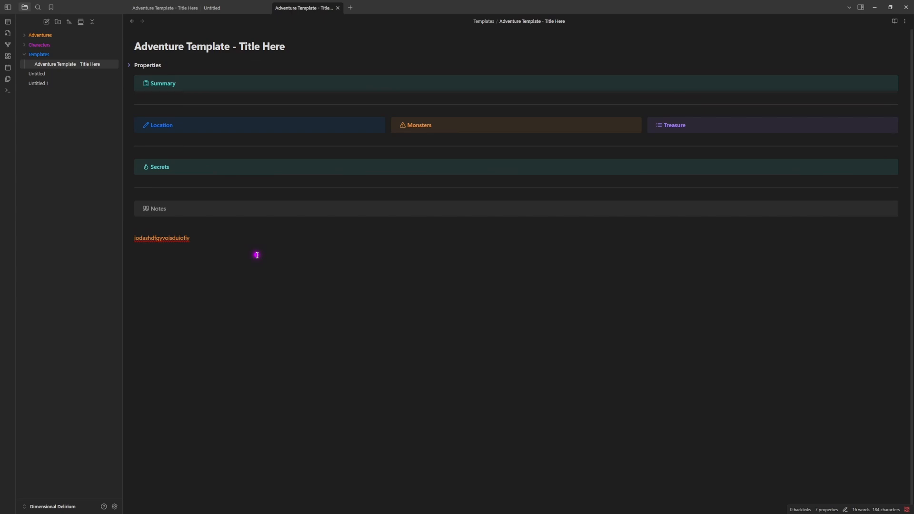
click(894, 22)
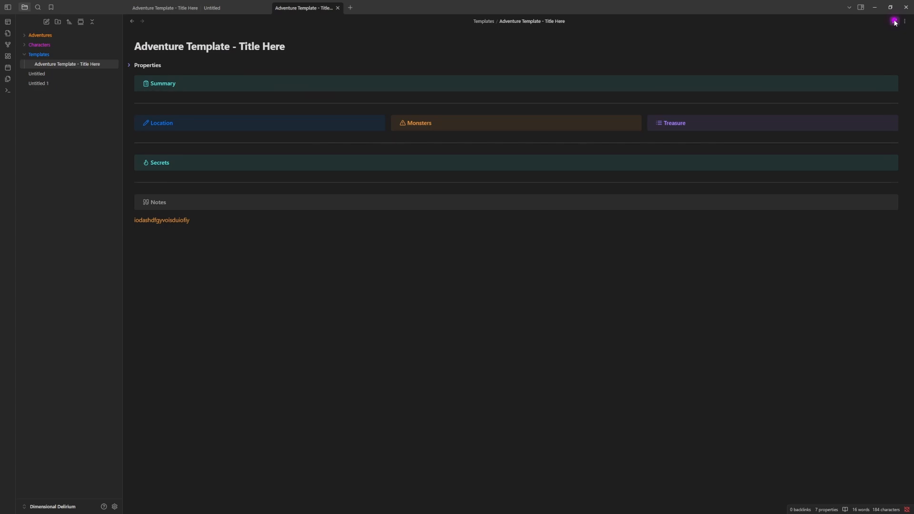
click(894, 22)
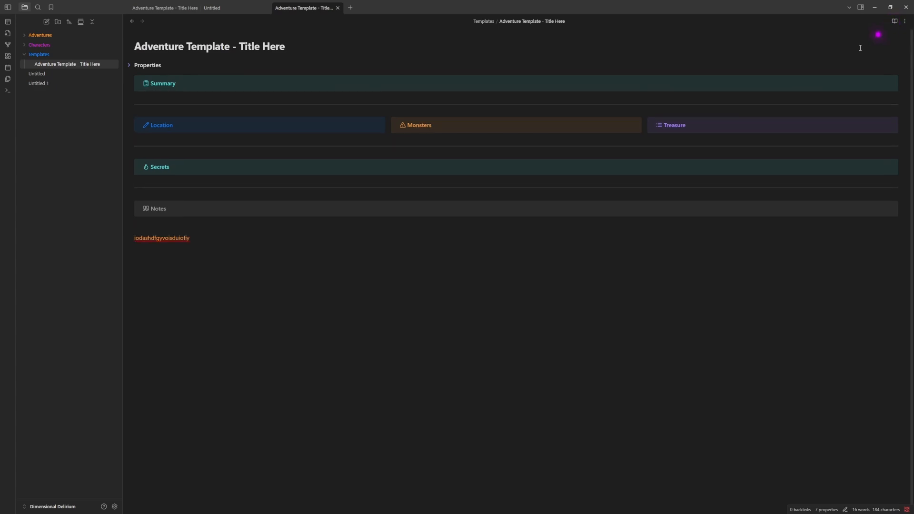
Remove the text color from the filler text below the Notes callout.
click(211, 240)
click(147, 238)
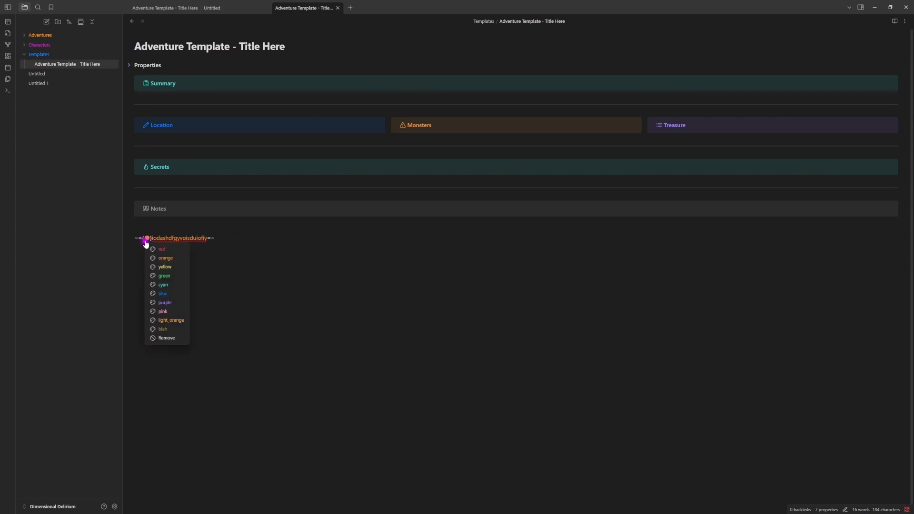
click(166, 338)
drag(195, 238, 142, 238)
click(223, 288)
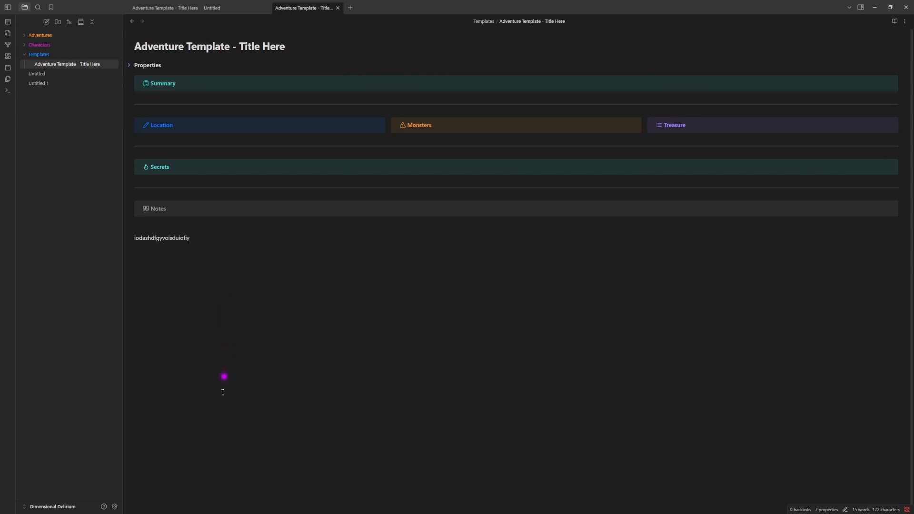
Add a new keyword "Kitty" in the Keyword Highlighter plugin settings.
click(116, 506)
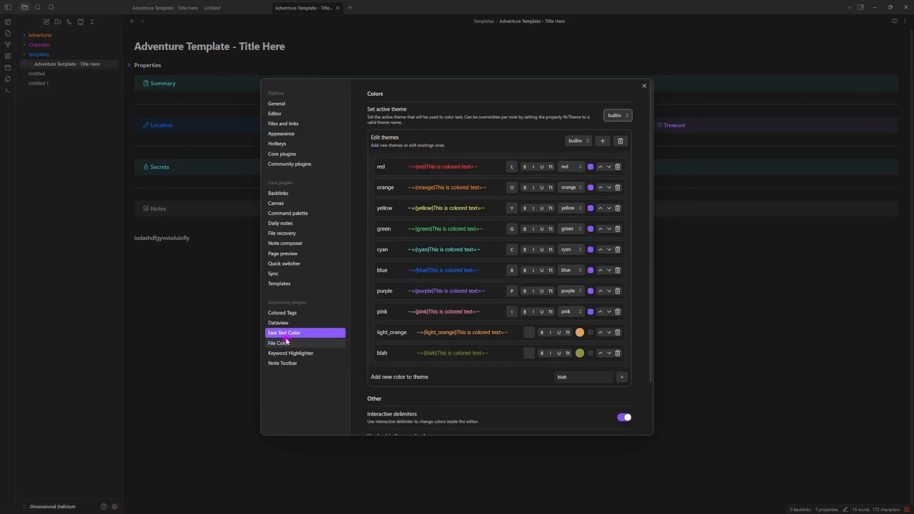
click(310, 357)
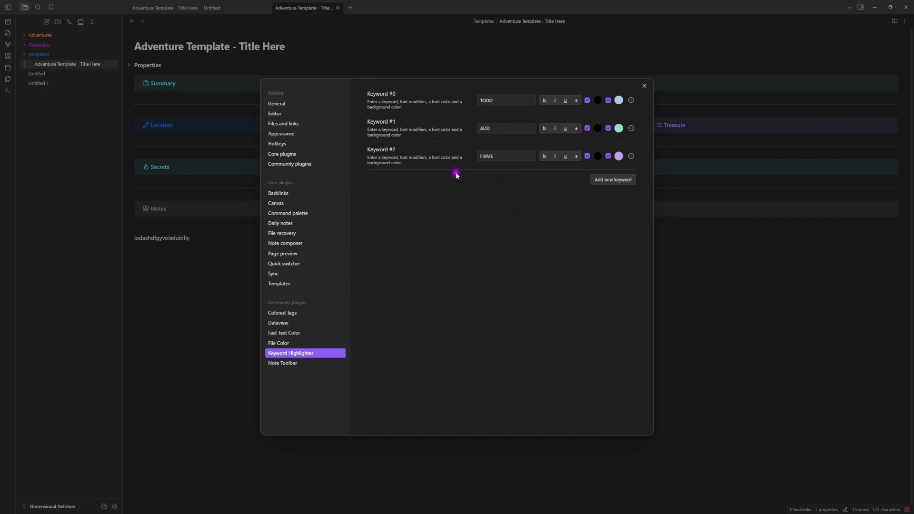
click(617, 181)
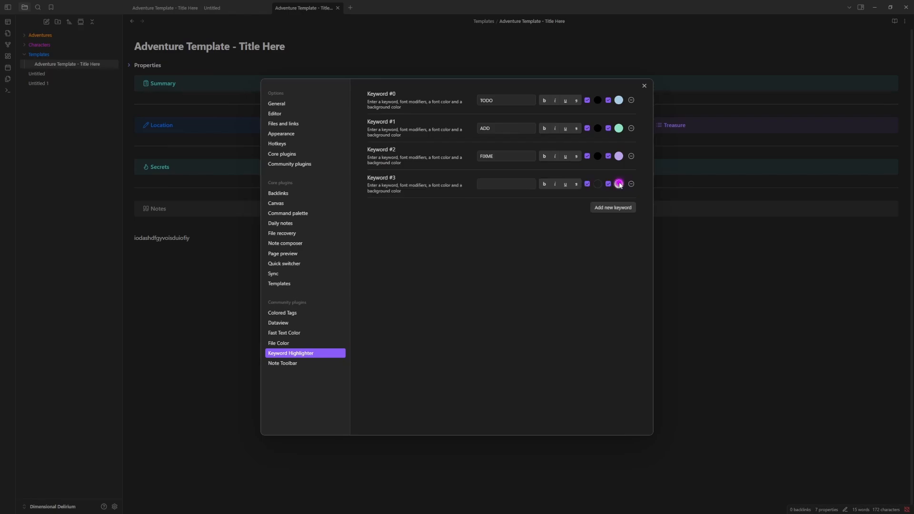
click(507, 182)
click(620, 186)
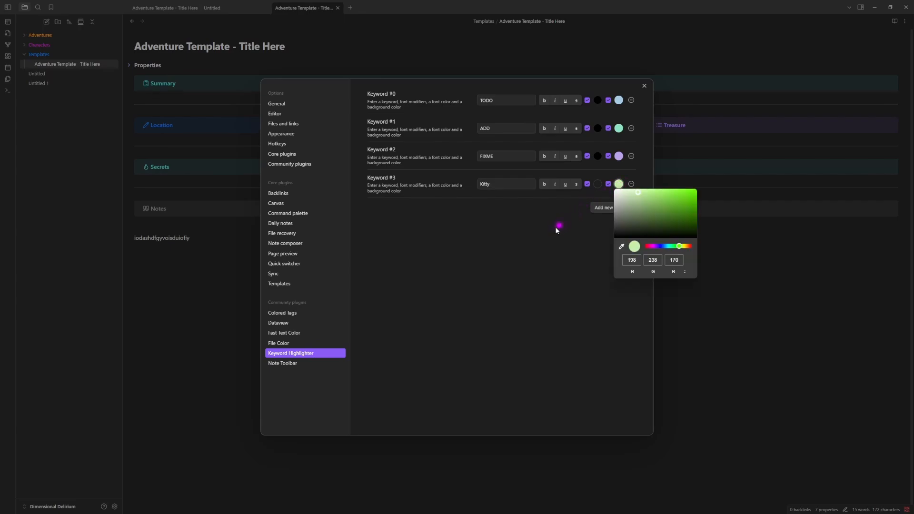
click(588, 197)
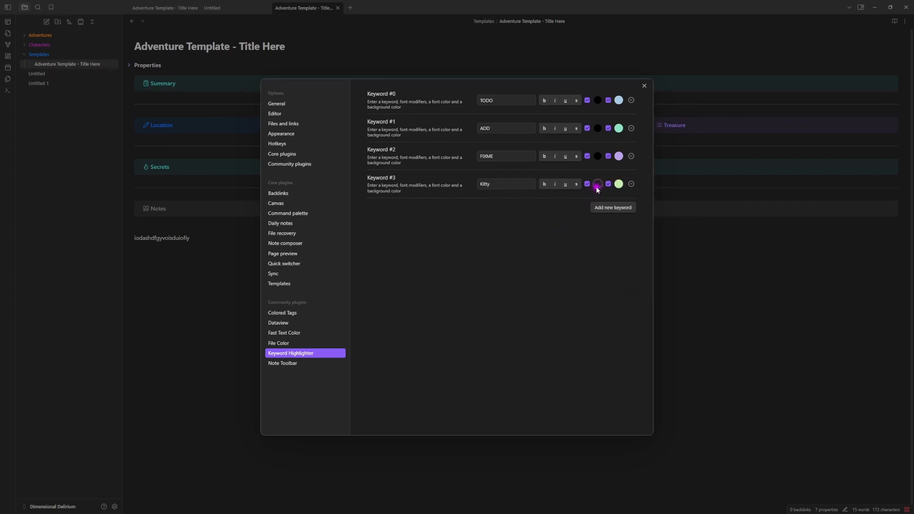
Set the background color of the "Kitty" keyword to orange, about RGB 242, 141, 74.
click(619, 184)
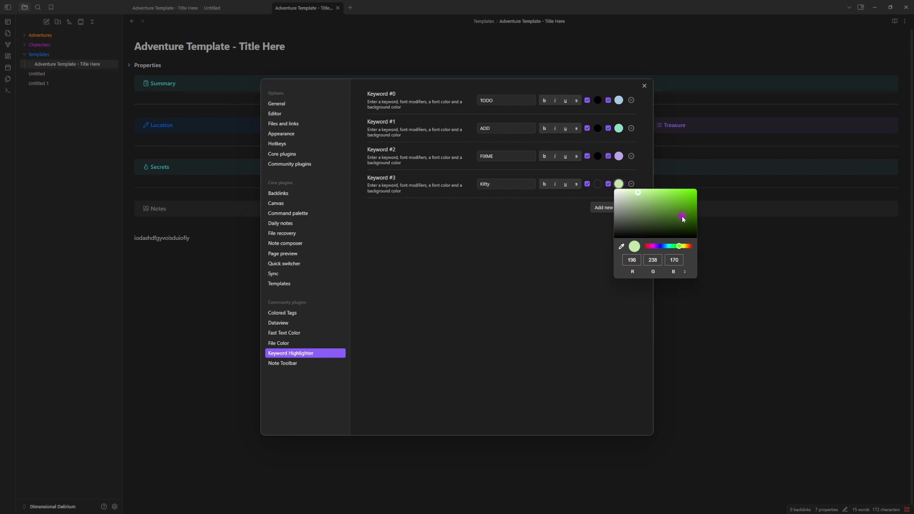
click(689, 247)
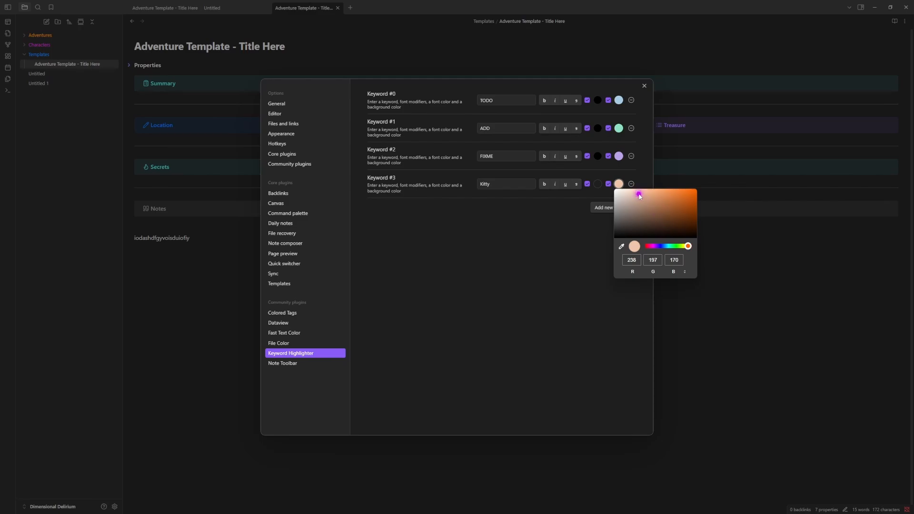
click(656, 195)
drag(657, 196, 672, 194)
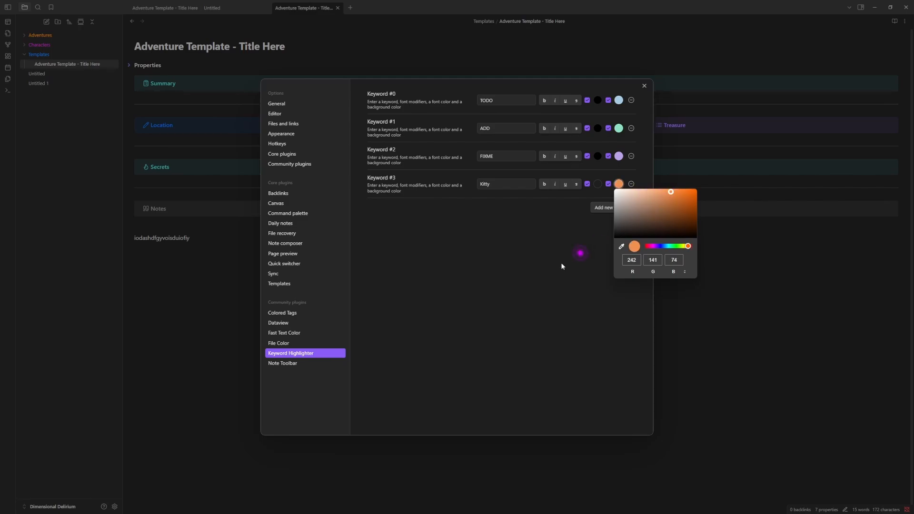
click(520, 288)
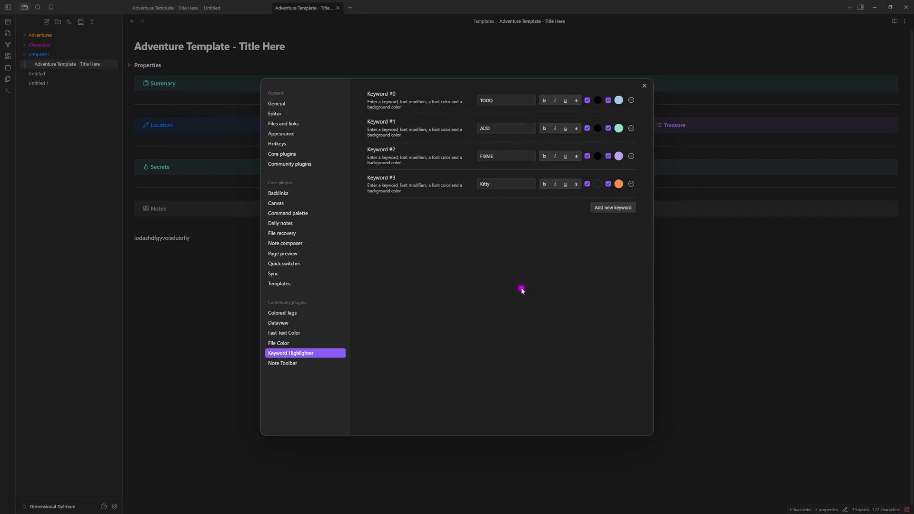
Close the settings and enter "Kitty" on a line below the filler text.
click(644, 86)
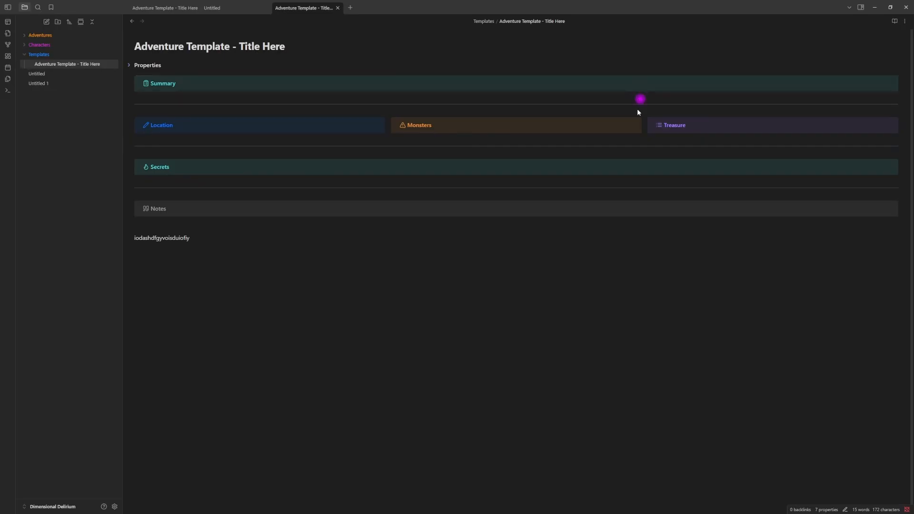
click(206, 277)
text(Kitty)
Set the font color of the "Kitty" keyword in Keyword Highlighter to off-white, RGB 235, 229, 229.
click(114, 506)
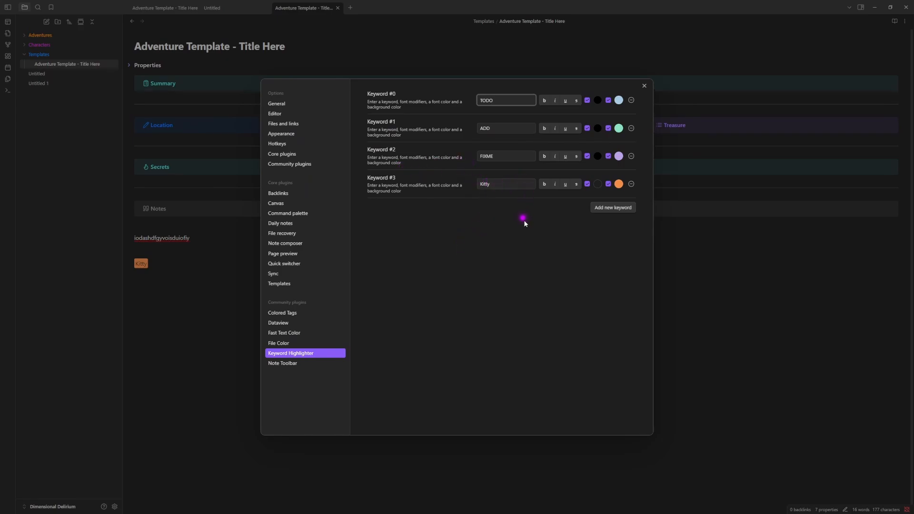
click(598, 184)
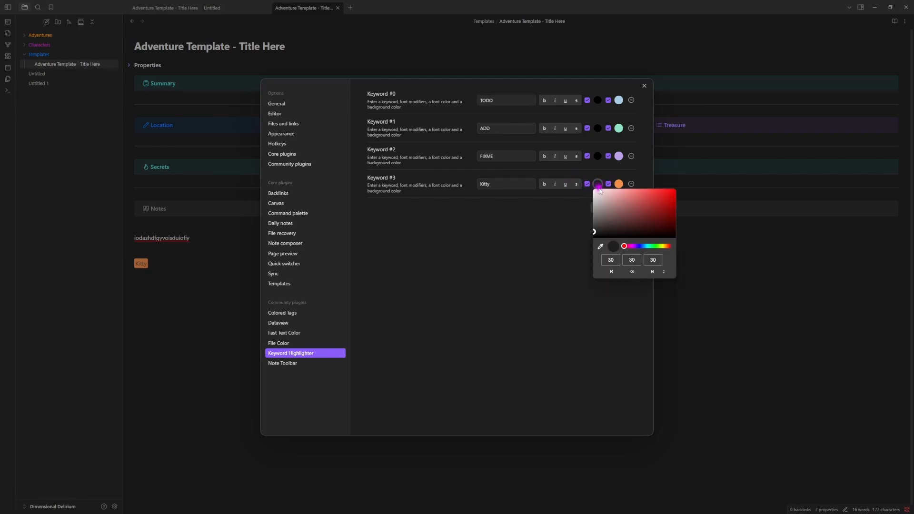
click(596, 194)
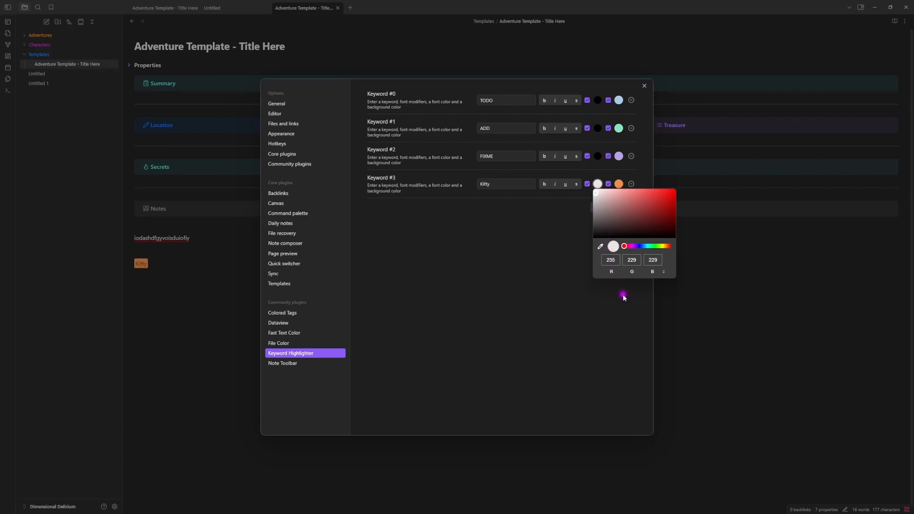
click(693, 330)
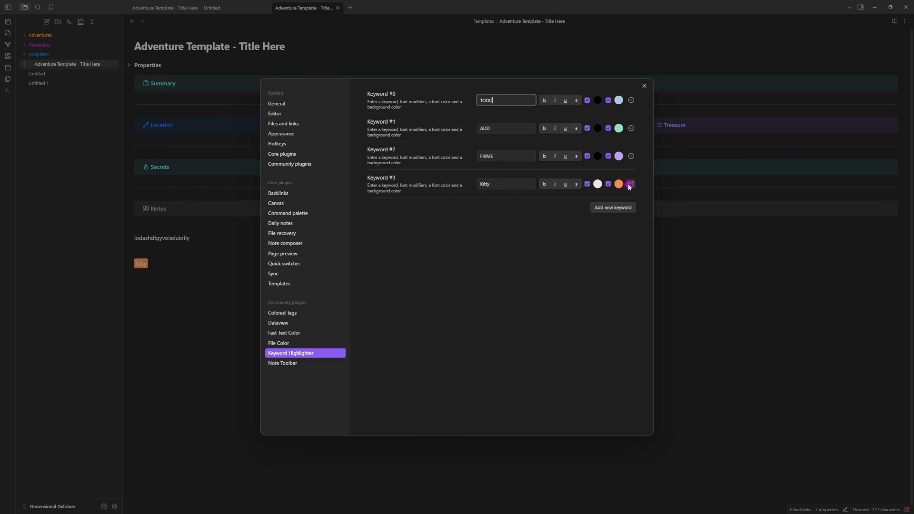
Delete the "Kitty" keyword from Keyword Highlighter and close the settings.
click(631, 184)
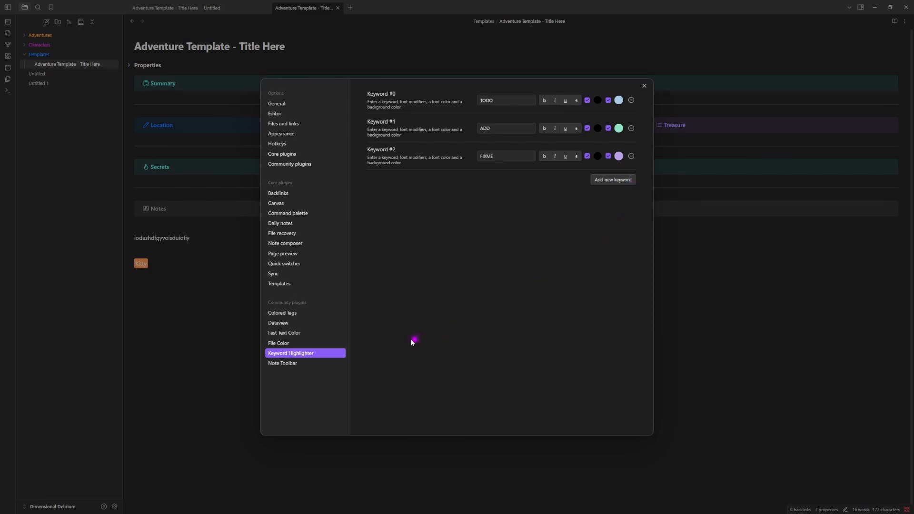
click(172, 298)
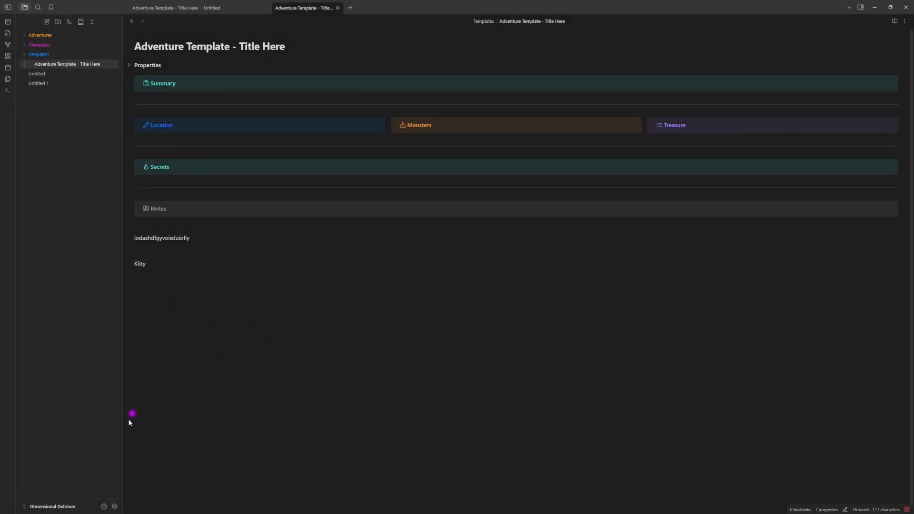
Review the installed community plugins, including Note Toolbar, and return to the note.
click(114, 507)
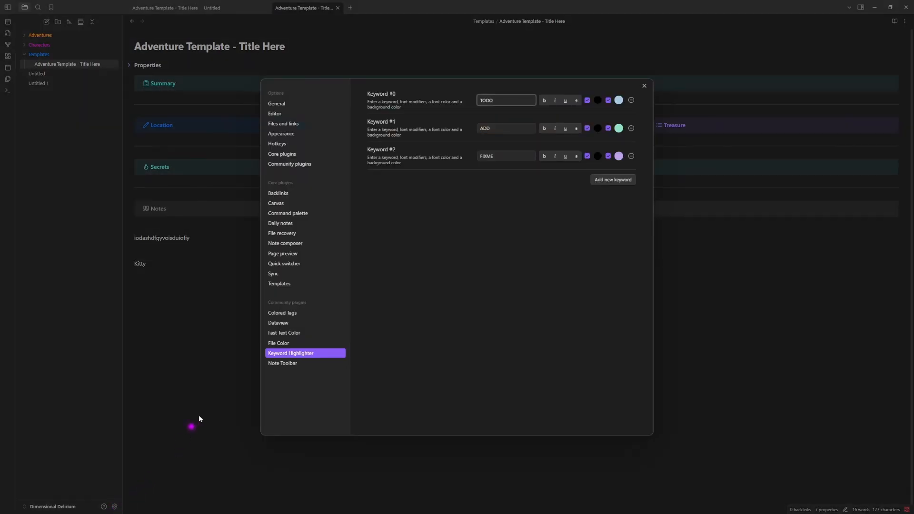
click(282, 164)
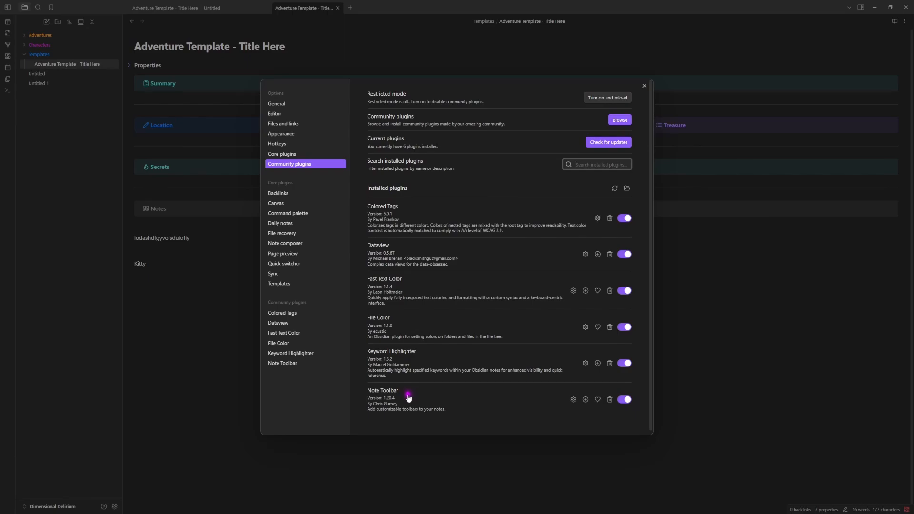
click(644, 85)
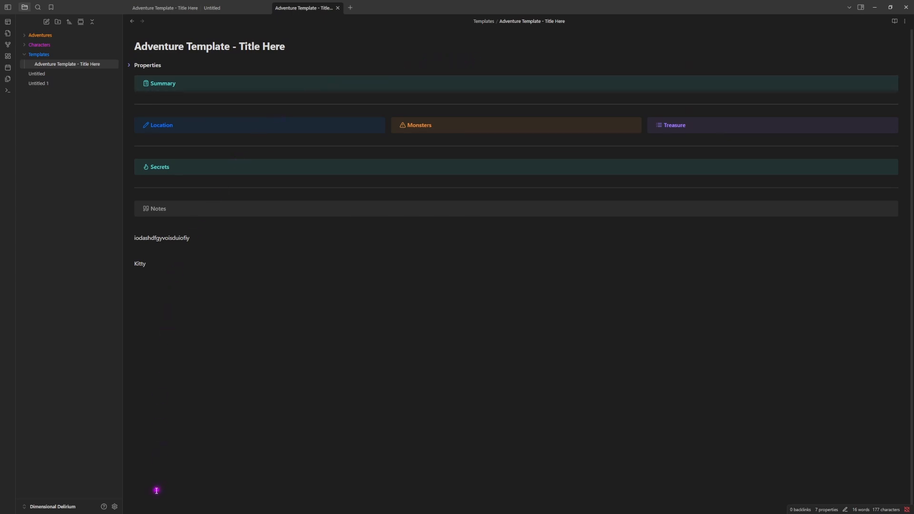
click(114, 506)
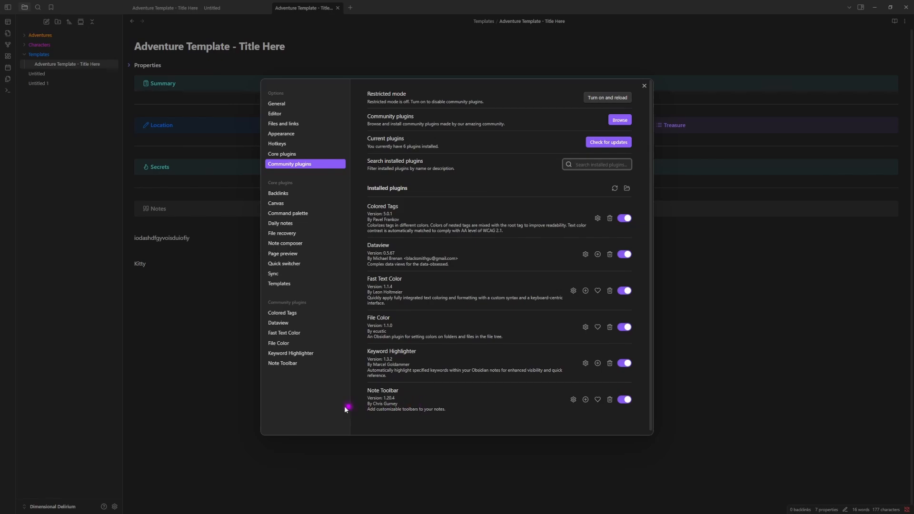
click(99, 320)
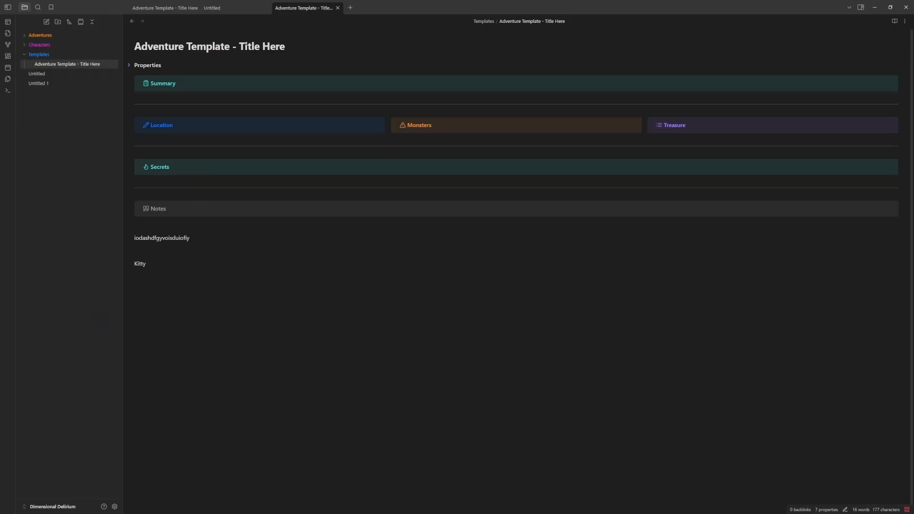